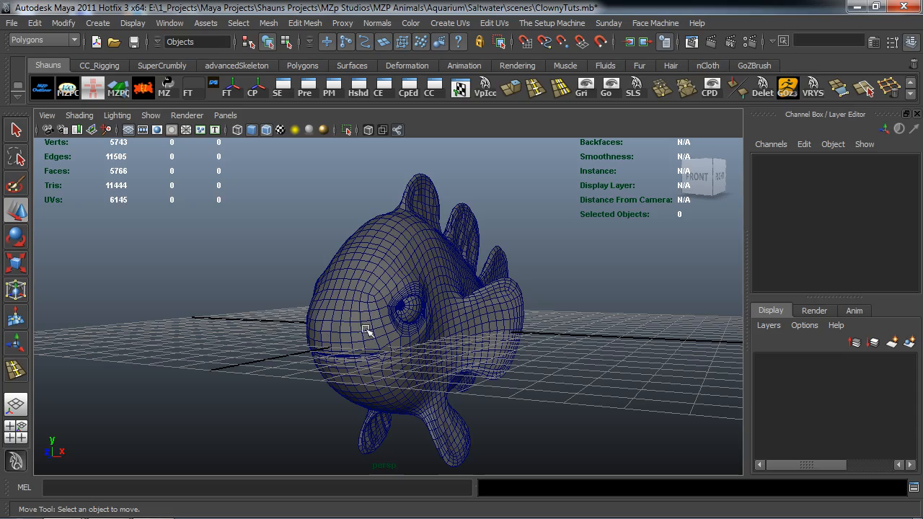
- Duplicate the fish's left eye and move the copy along Z out in front of the face
alt+drag(408, 309, 500, 336)
alt+drag(416, 339, 293, 330)
scroll(397, 329, up, 4)
alt+right_drag(293, 330, 500, 344)
alt+drag(500, 344, 400, 340)
click(436, 295)
key(ctrl+d)
drag(361, 283, 69, 292)
key(f)
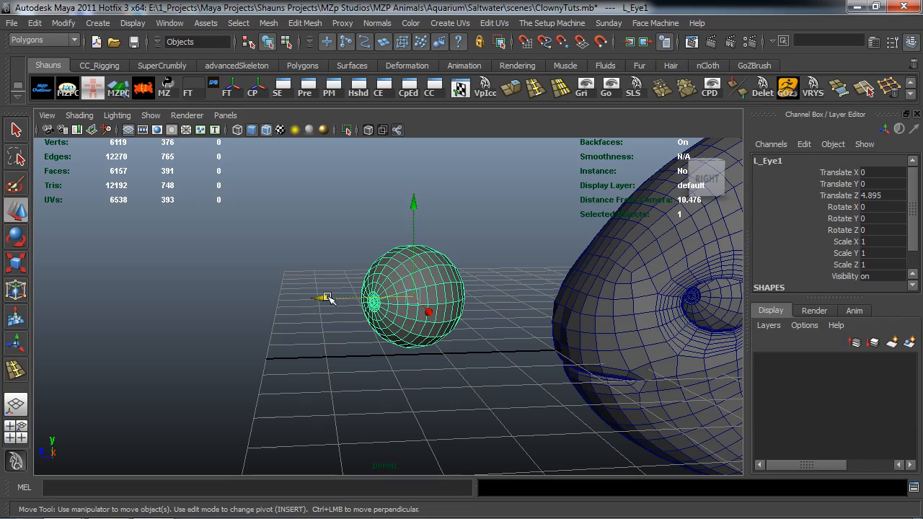
- Nudge the eye copy further forward along Z and zero out its transform values
drag(328, 298, 301, 294)
click(144, 88)
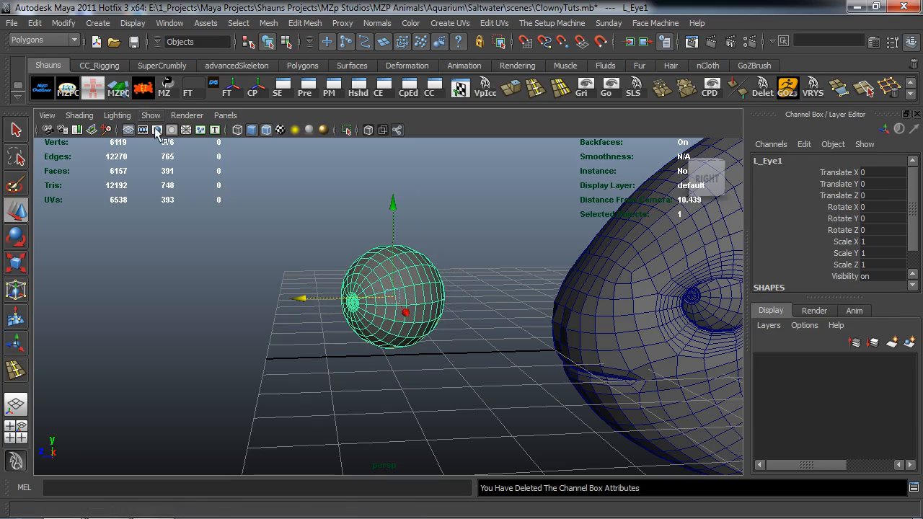
click(242, 310)
alt+drag(250, 334, 354, 344)
alt+middle_drag(354, 344, 259, 336)
mouse_move(261, 337)
alt+mouse_down()
mouse_move(267, 323)
mouse_move(268, 338)
alt+mouse_up()
alt+drag(357, 311, 212, 304)
click(335, 317)
click(212, 351)
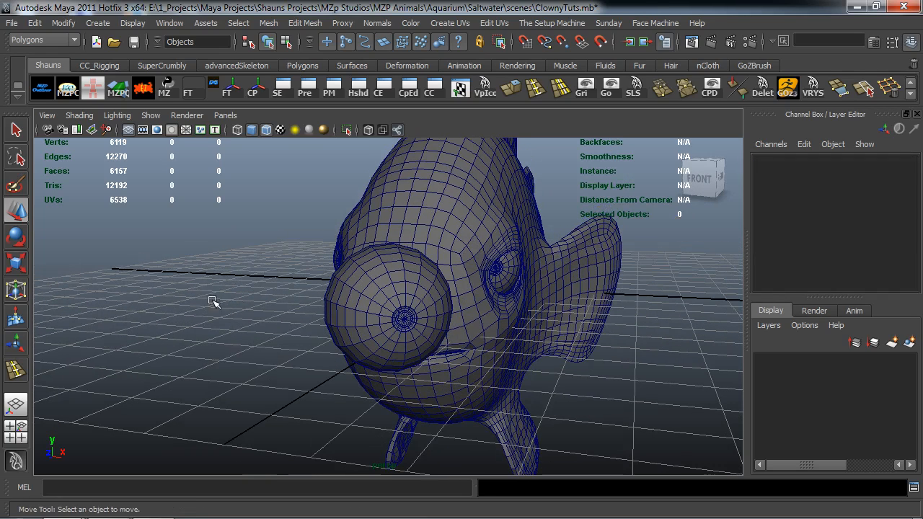
- Create a polygon sphere with a radius of about 0.871 over the left eye in the front view
click(303, 65)
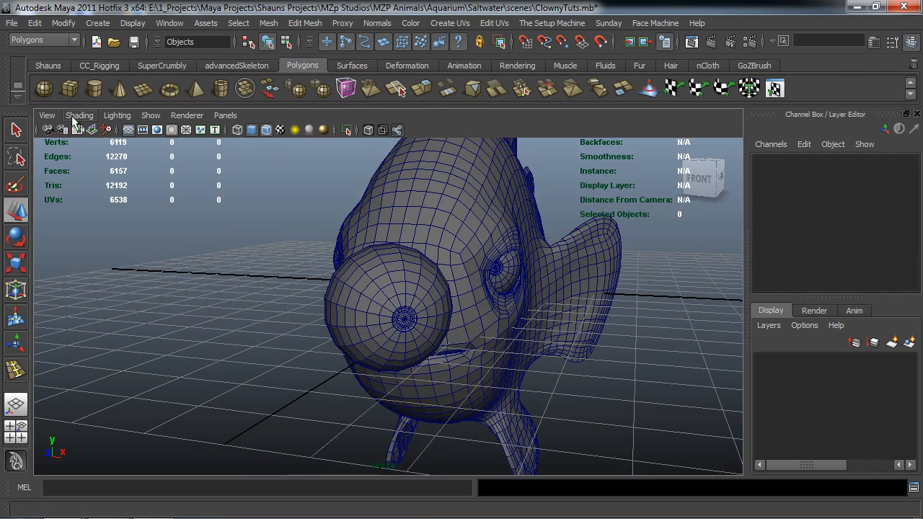
click(44, 88)
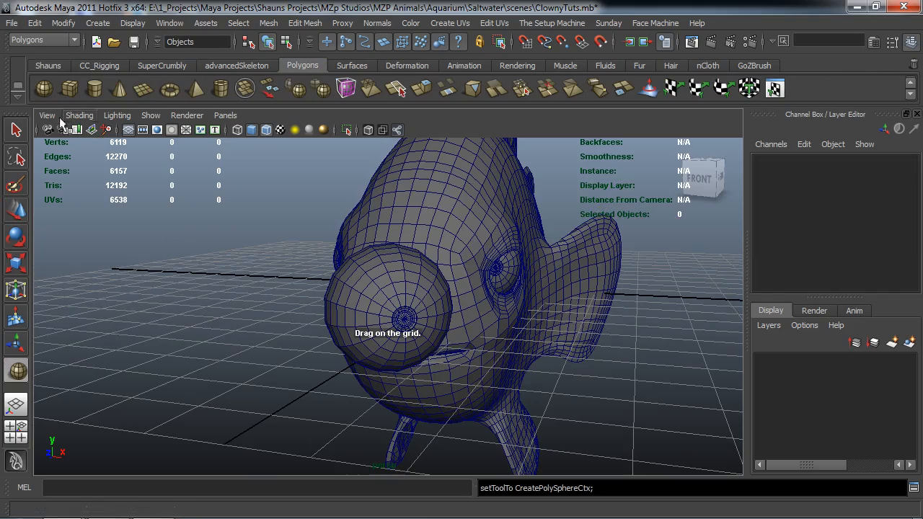
key(space)
key(space)
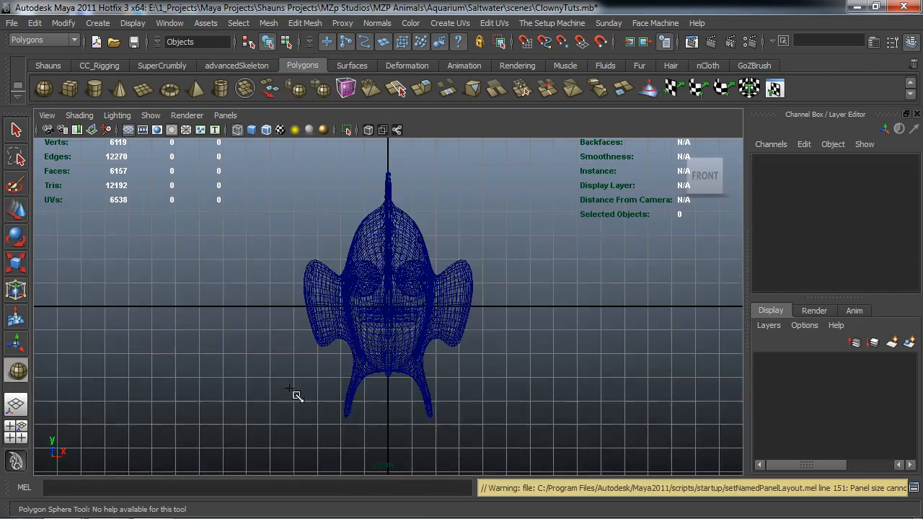
scroll(377, 358, up, 5)
drag(437, 245, 488, 289)
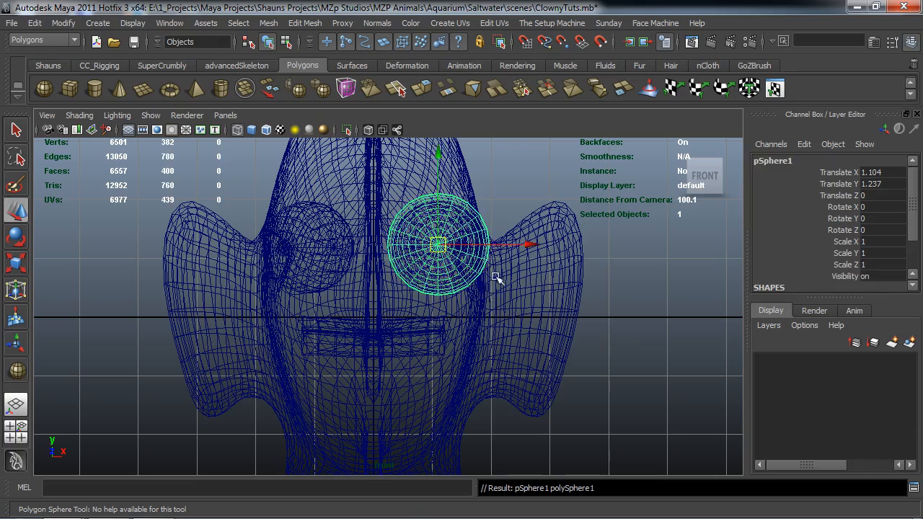
- Point-constrain the new sphere to the eye copy with Maintain Offset off and all constraint axes on
key(space)
key(space)
alt+drag(506, 246, 531, 278)
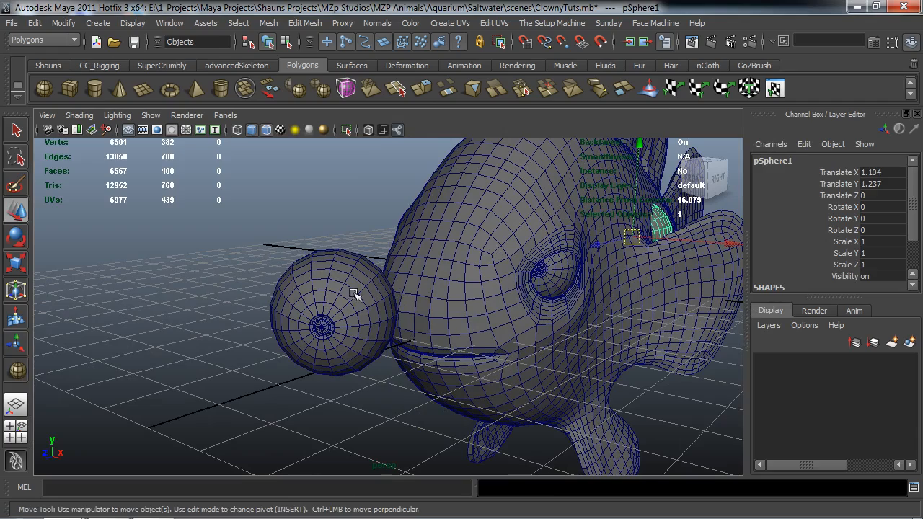
alt+drag(371, 311, 355, 303)
click(297, 223)
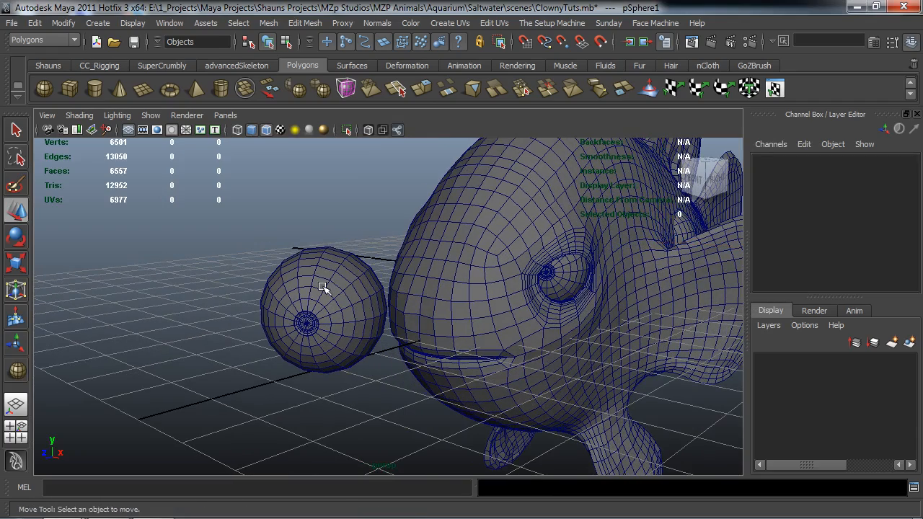
click(324, 286)
alt+middle_drag(534, 289, 325, 288)
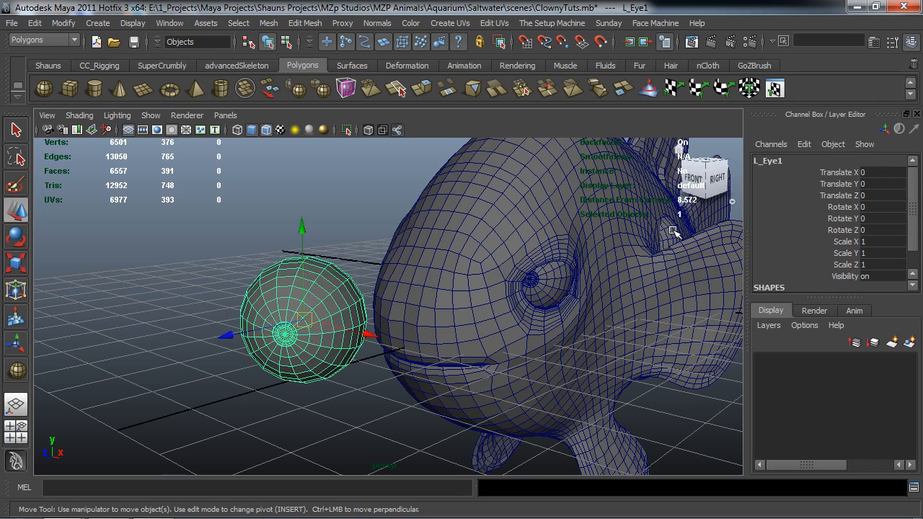
shift+click(672, 231)
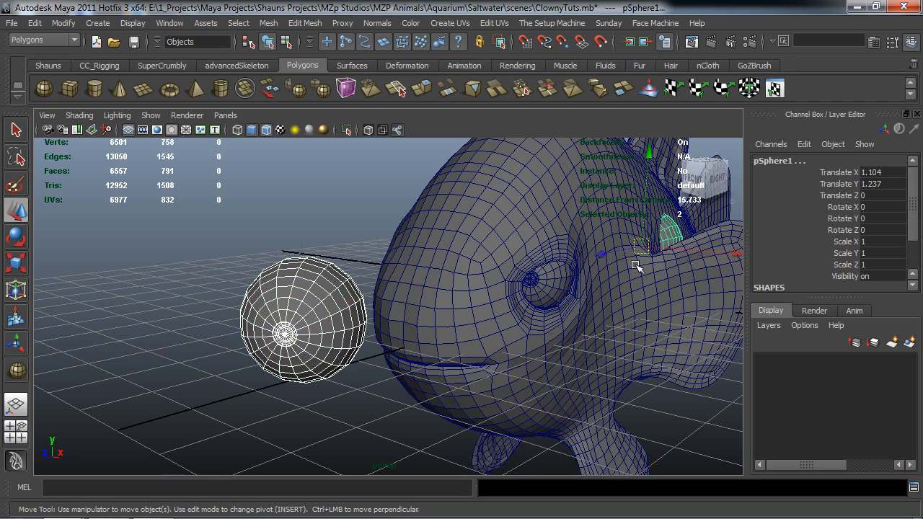
key(F2)
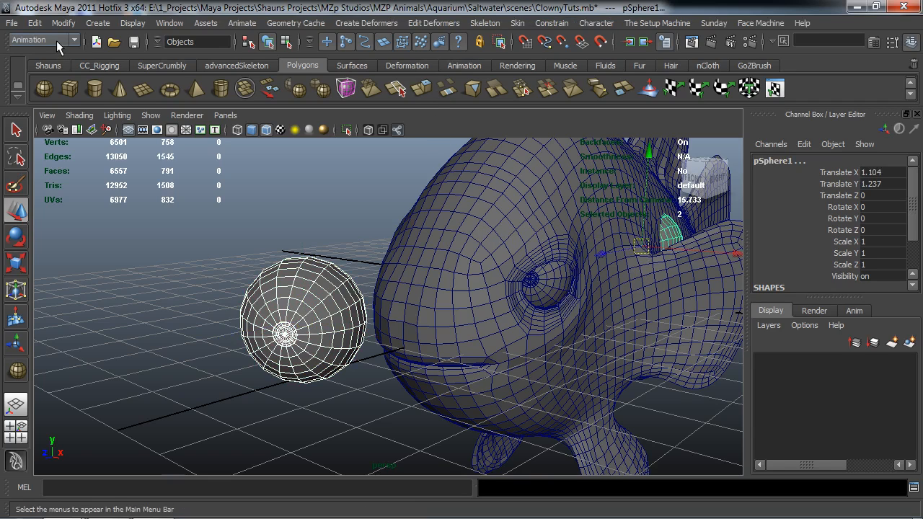
click(551, 22)
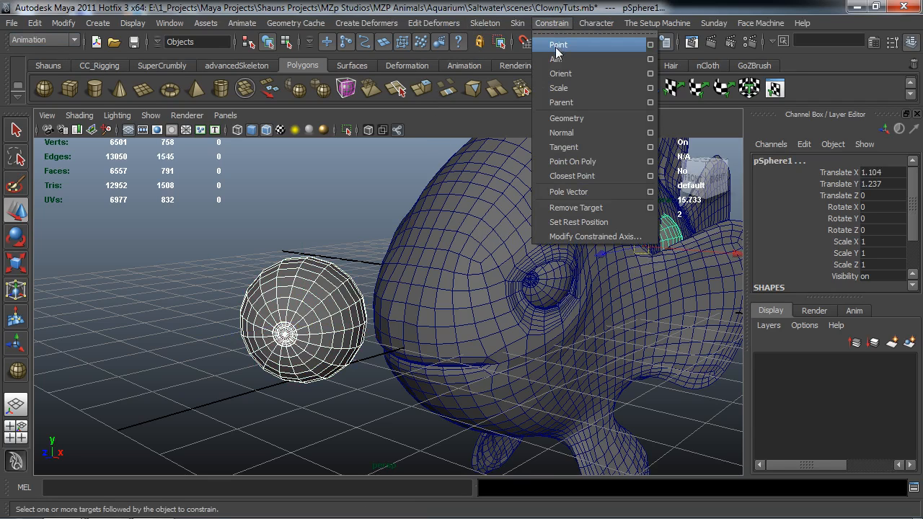
click(650, 45)
click(200, 124)
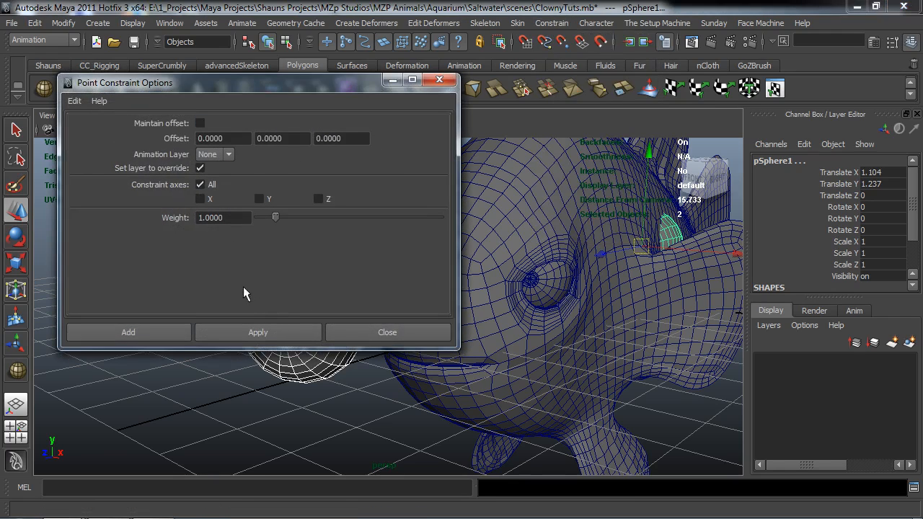
click(269, 333)
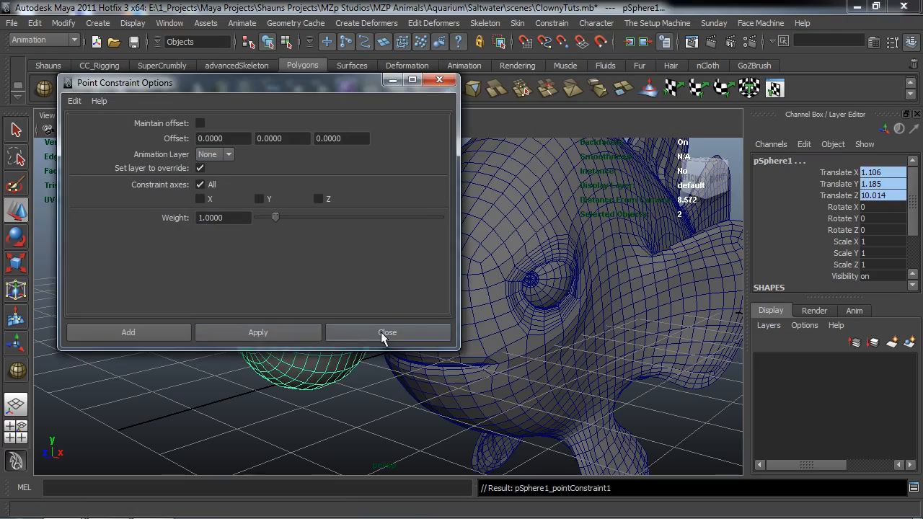
click(382, 331)
- Delete the point constraint beneath pSphere1 in the MZpStudios Outliner
alt+drag(660, 229, 496, 282)
alt+drag(344, 301, 648, 292)
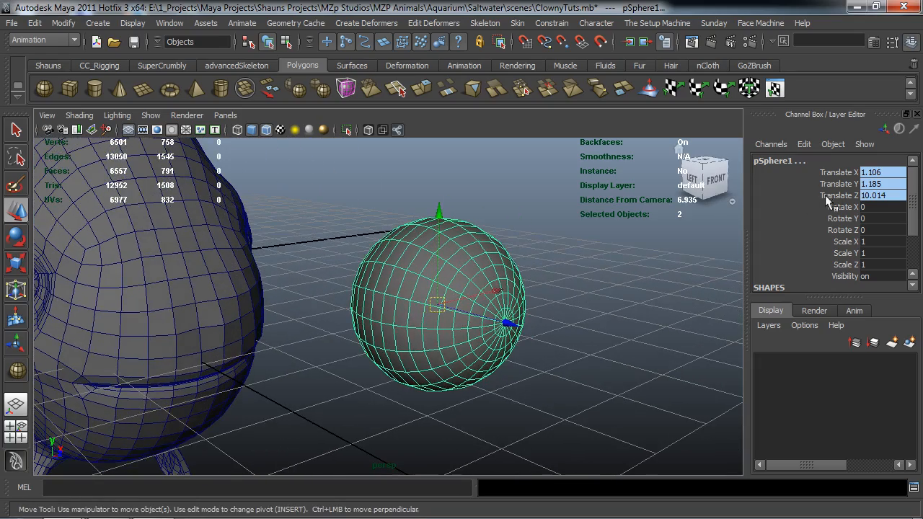
click(48, 65)
click(43, 88)
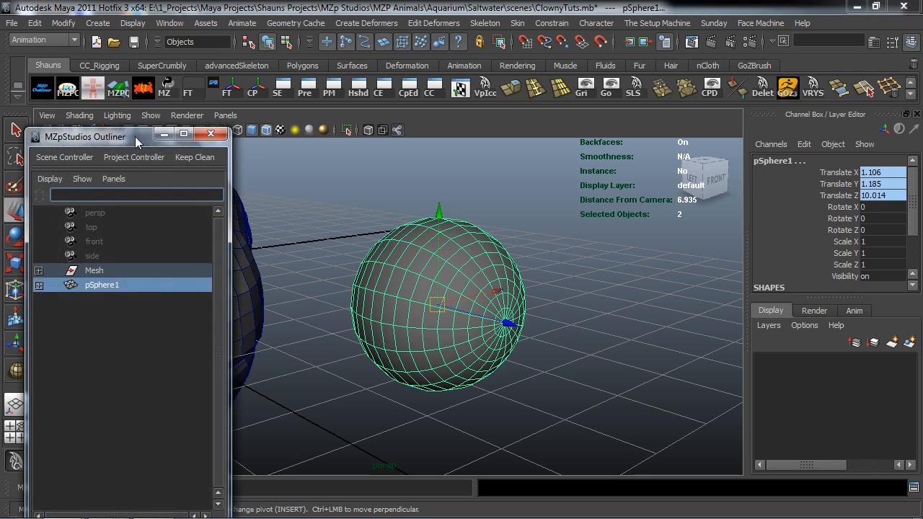
drag(135, 136, 143, 67)
click(47, 215)
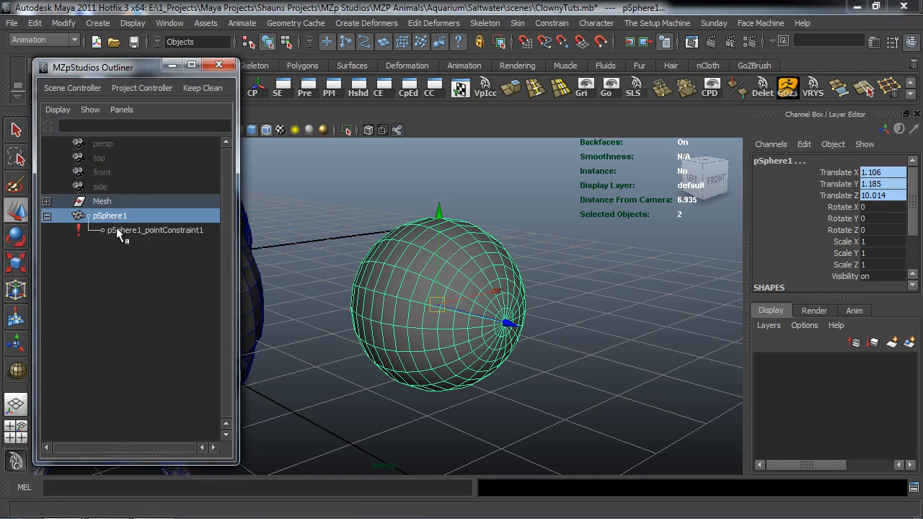
click(116, 228)
key(Delete)
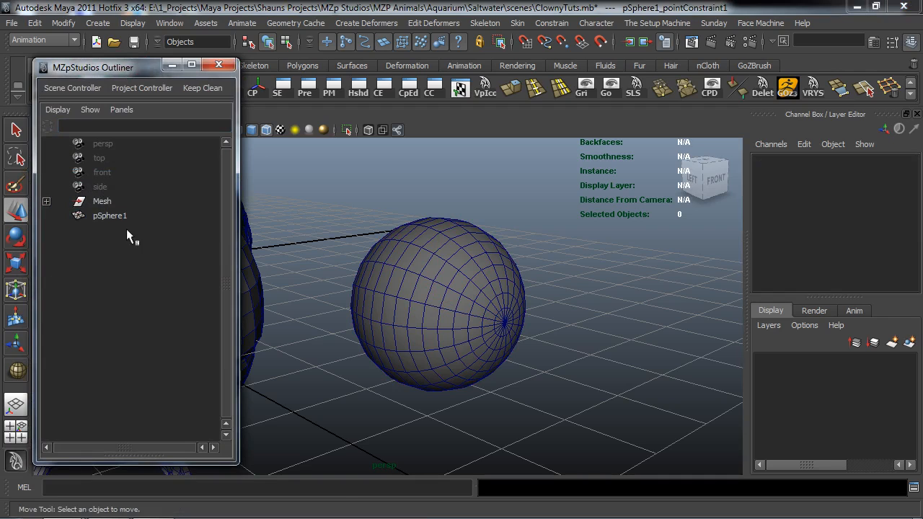
- Try moving pSphere1 down along Y, and undo the move
click(109, 215)
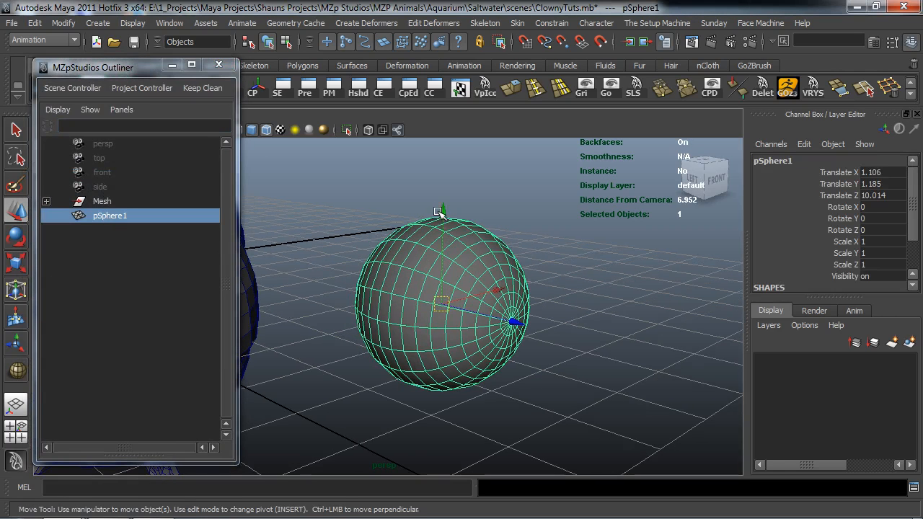
drag(438, 210, 436, 332)
key(ctrl+z)
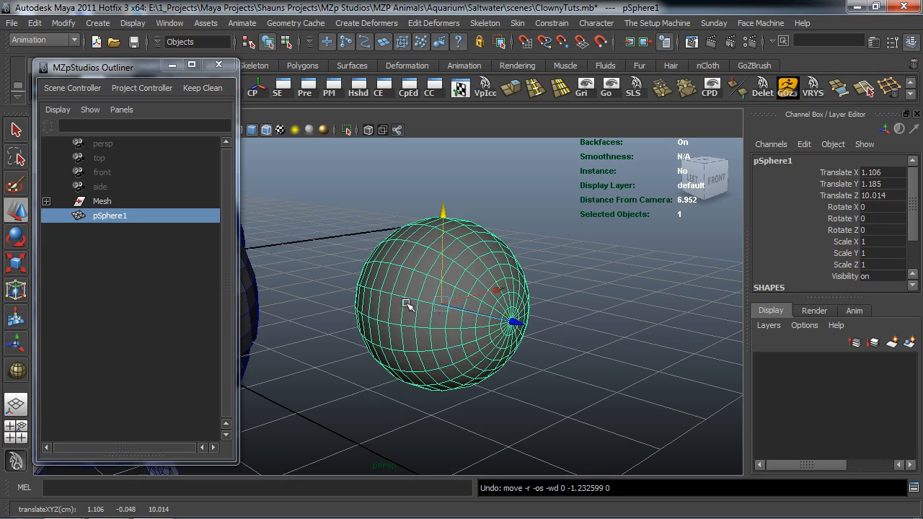
- Expand the sphere's polySphere1 construction inputs to examine its radius and subdivision settings
scroll(815, 273, down, 3)
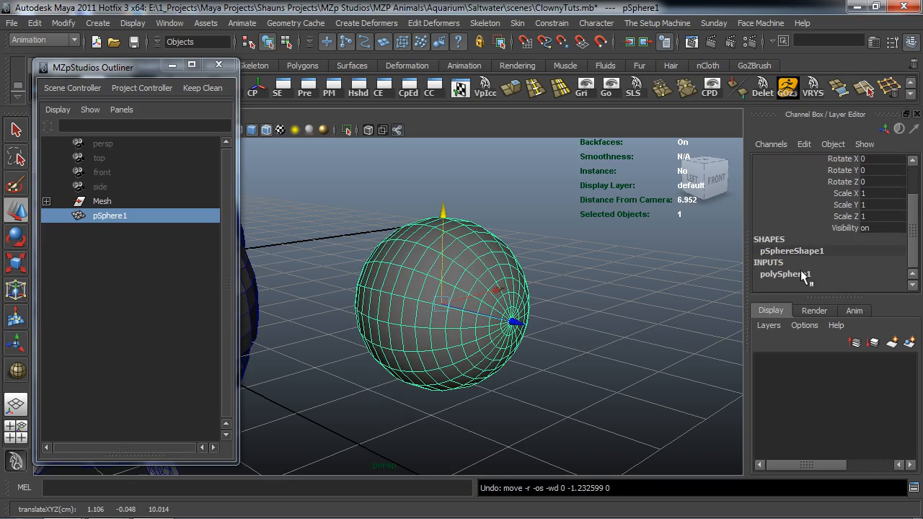
click(803, 282)
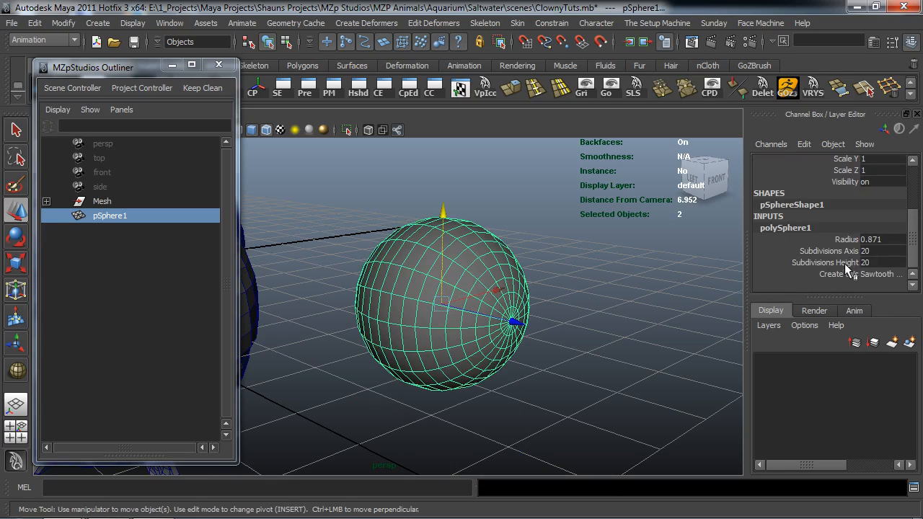
alt+drag(621, 285, 604, 293)
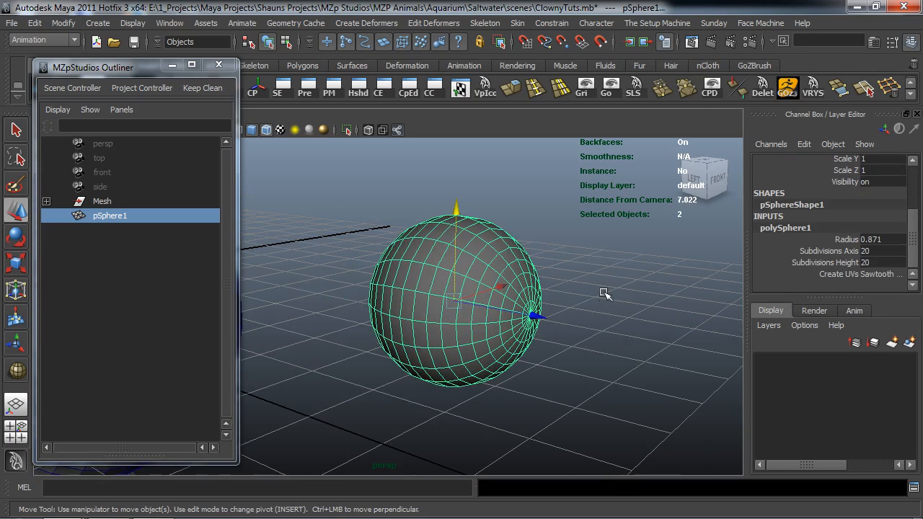
alt+drag(735, 288, 625, 311)
- Delete both the polygon sphere and the eye copy in front of the fish
click(622, 310)
drag(354, 201, 556, 335)
key(Delete)
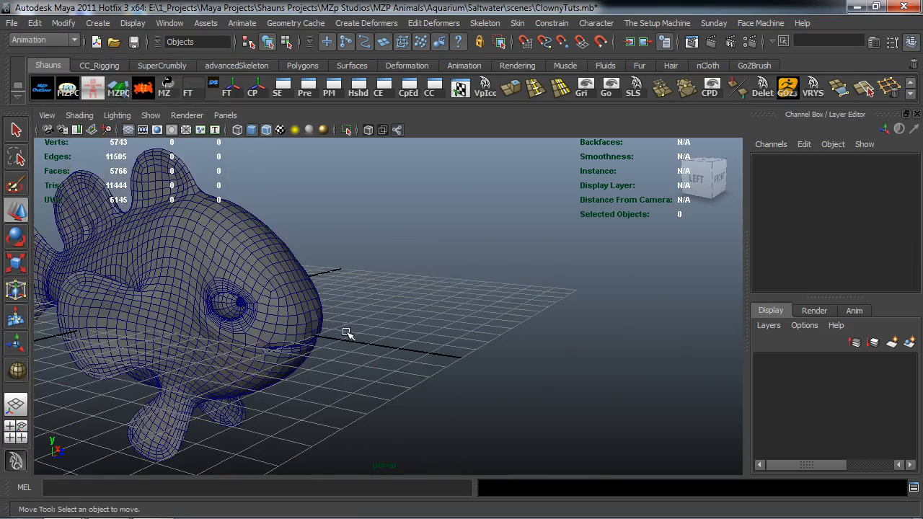
- Hide the fish's right eye mesh
alt+drag(346, 331, 291, 315)
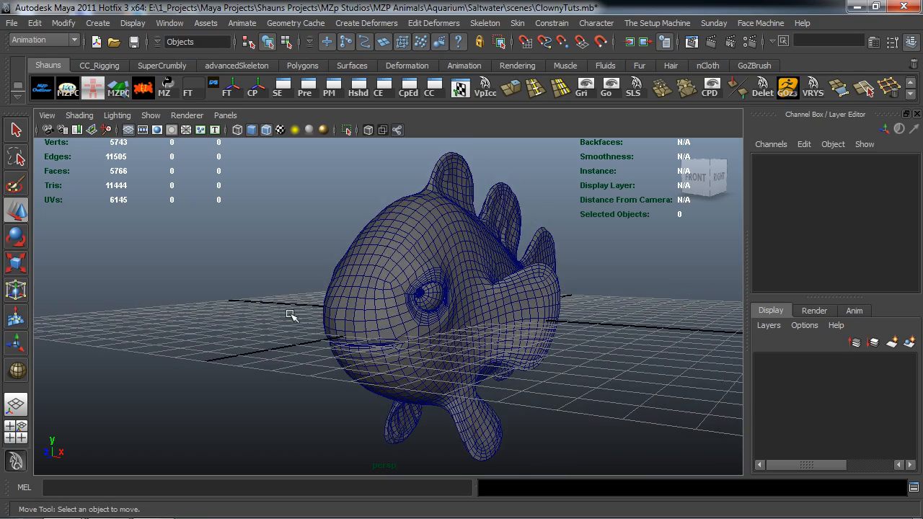
alt+drag(312, 317, 288, 327)
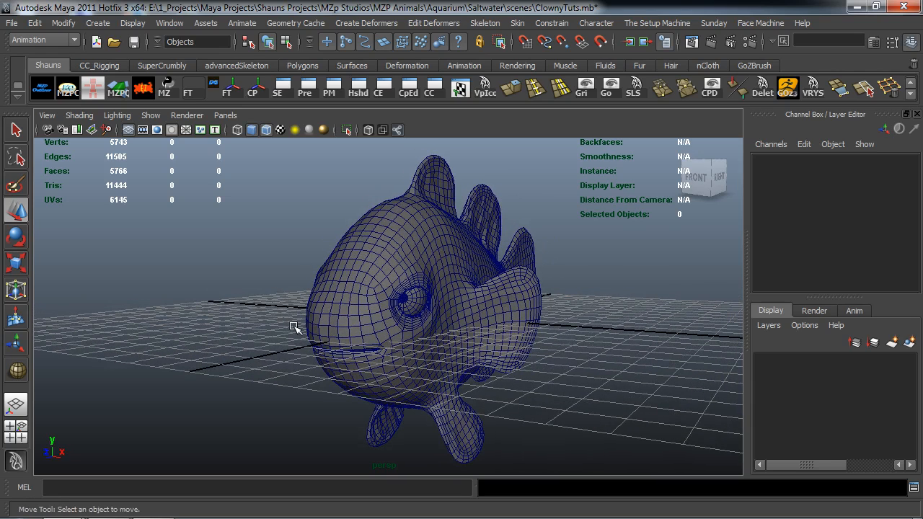
alt+middle_drag(372, 275, 369, 282)
scroll(369, 282, up, 2)
alt+drag(338, 284, 334, 282)
mouse_move(303, 311)
alt+mouse_down()
mouse_move(324, 313)
mouse_move(325, 294)
mouse_move(315, 309)
alt+mouse_up()
click(407, 311)
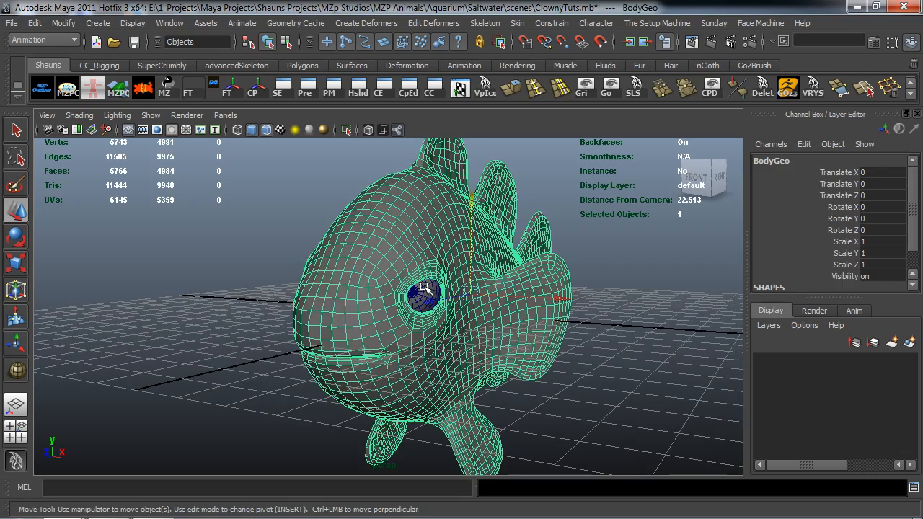
alt+drag(308, 323, 411, 323)
click(323, 321)
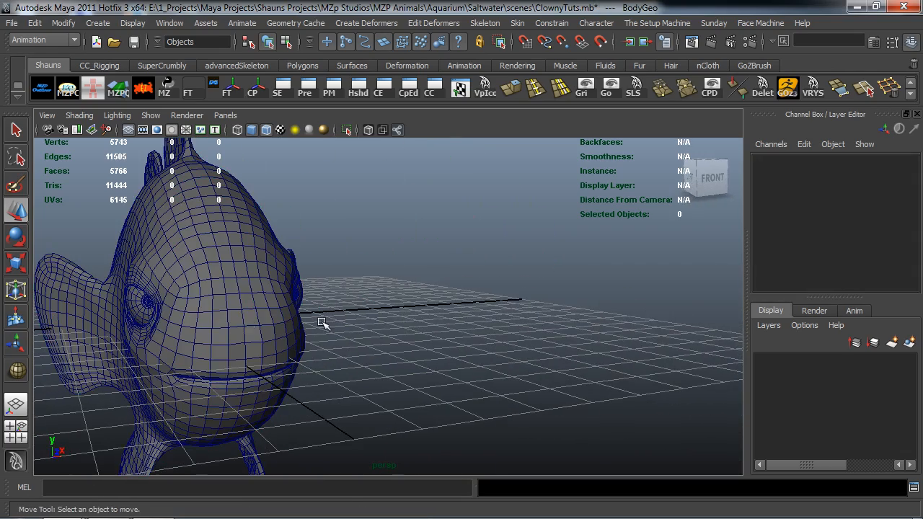
click(146, 309)
key(ctrl+h)
mouse_move(289, 315)
alt+mouse_down()
mouse_move(274, 324)
mouse_move(212, 319)
mouse_move(285, 303)
alt+mouse_up()
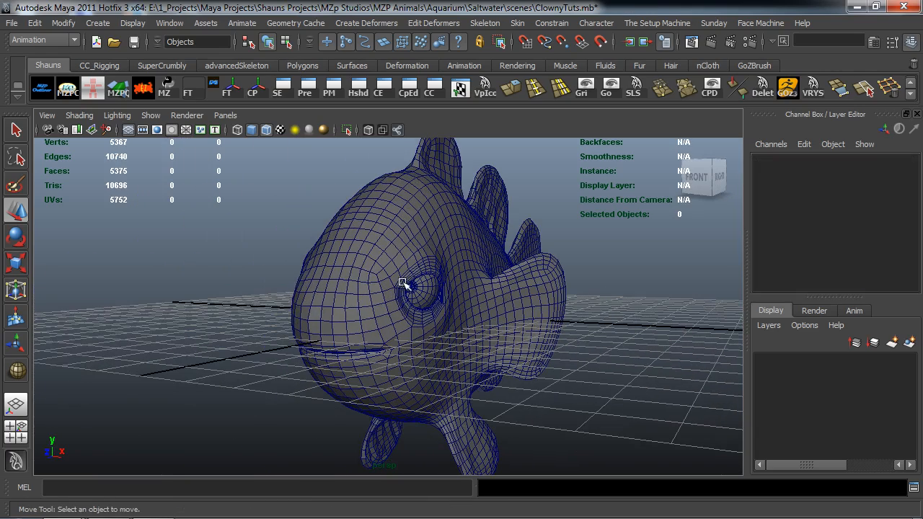
- Show the UVs of the fish body and left eye together in the UV Texture Editor
alt+drag(342, 323, 350, 314)
click(352, 318)
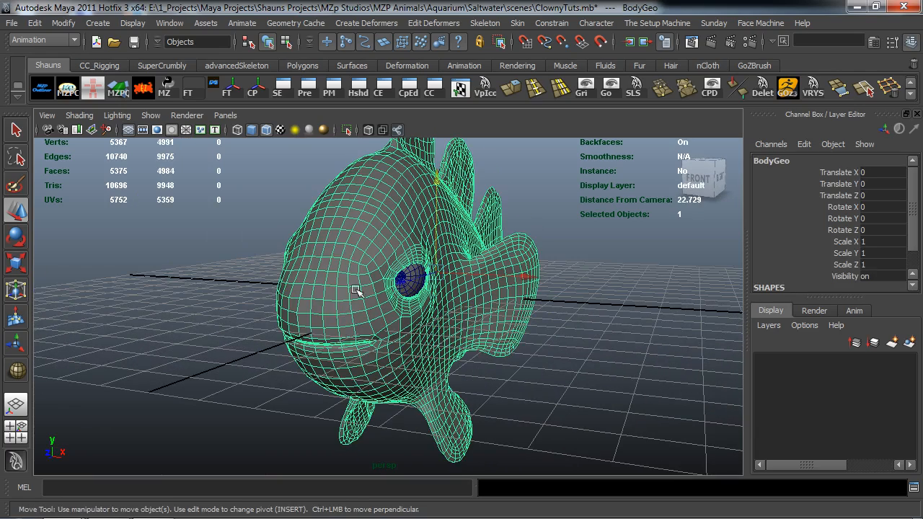
click(220, 295)
click(369, 313)
click(405, 290)
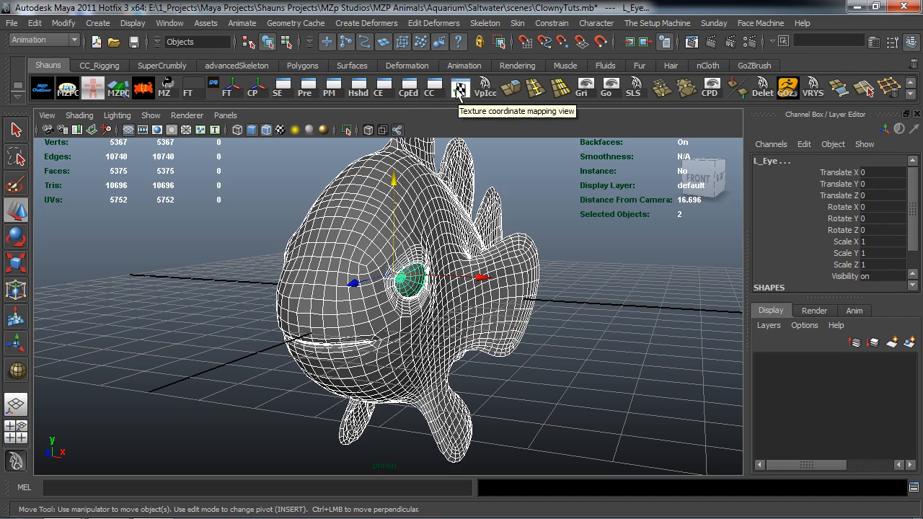
click(459, 89)
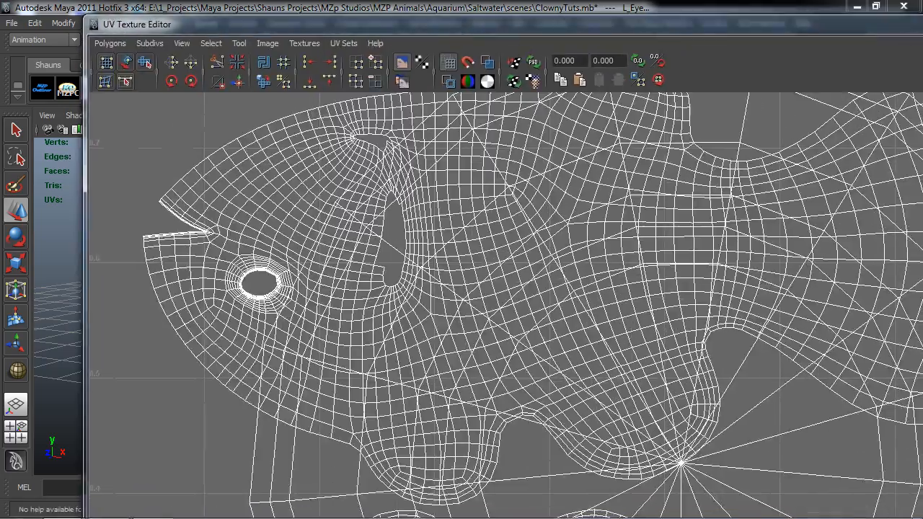
- Shrink and reposition the UV Texture Editor window, and frame all the UV shells
drag(922, 180, 708, 169)
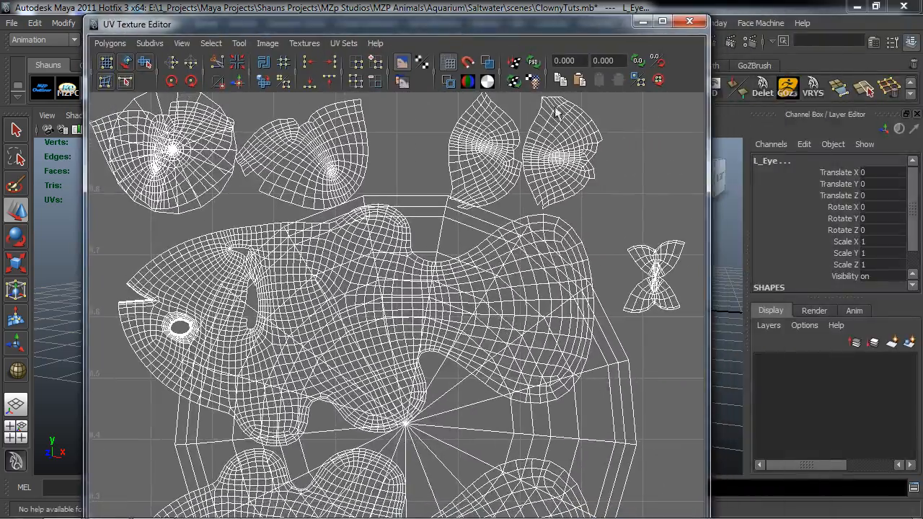
drag(433, 16, 432, 83)
drag(433, 45, 449, 23)
key(a)
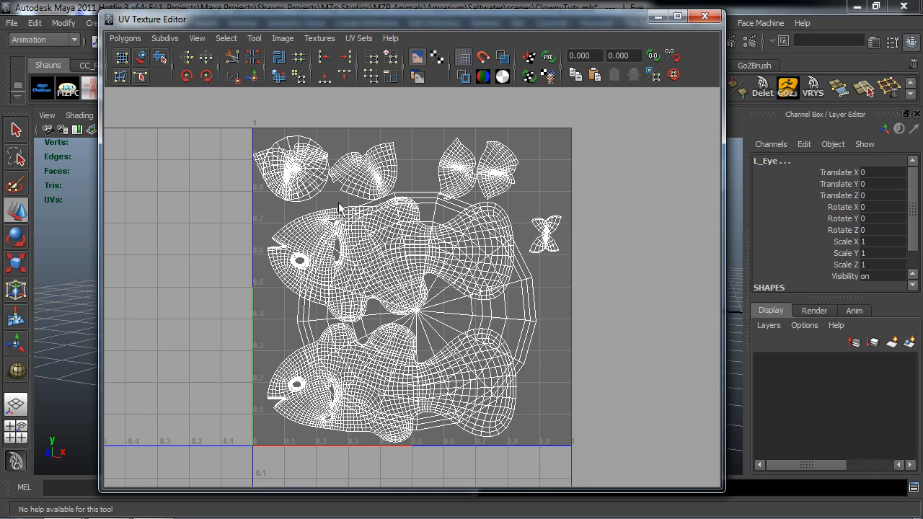
- Delete all UVs of the fish body and left eye, and close the UV Texture Editor
drag(363, 21, 435, 12)
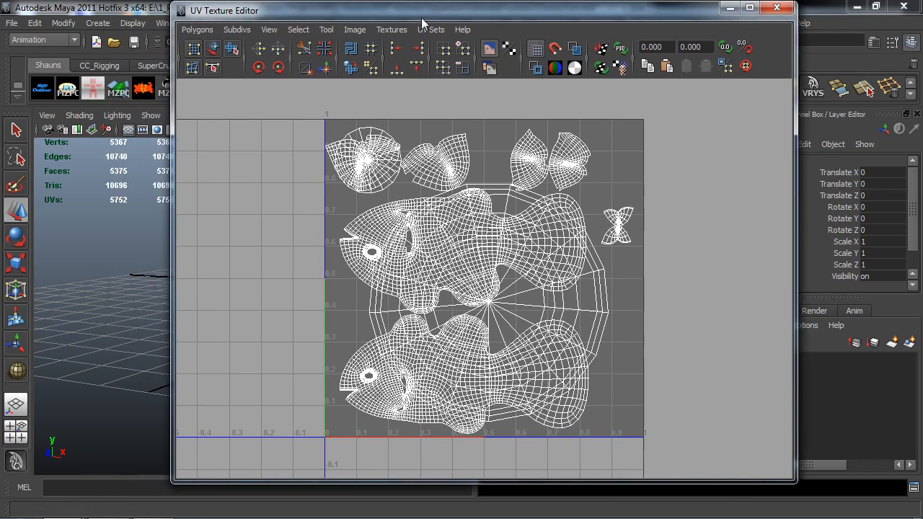
click(197, 30)
click(217, 450)
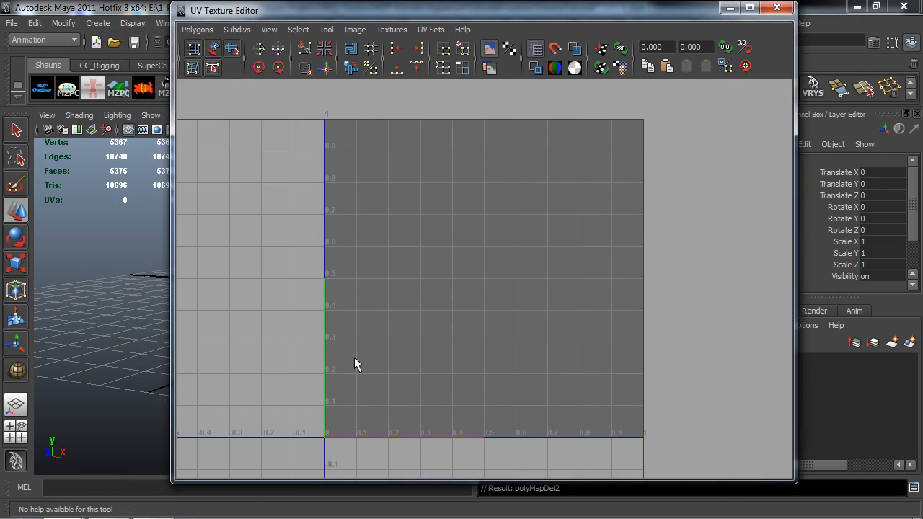
click(776, 8)
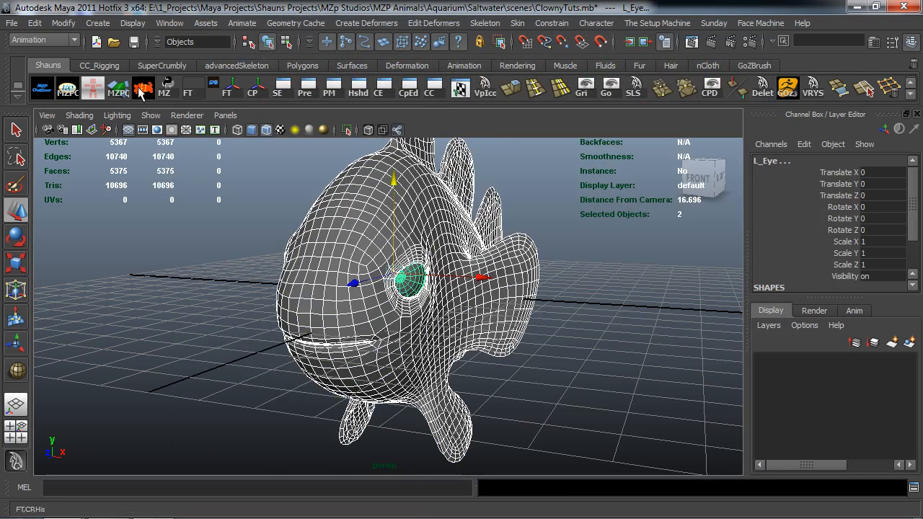
- Export only the fish body mesh to the Desktop in OBJexport format with the file name ClownBody
click(253, 296)
alt+drag(254, 295, 324, 278)
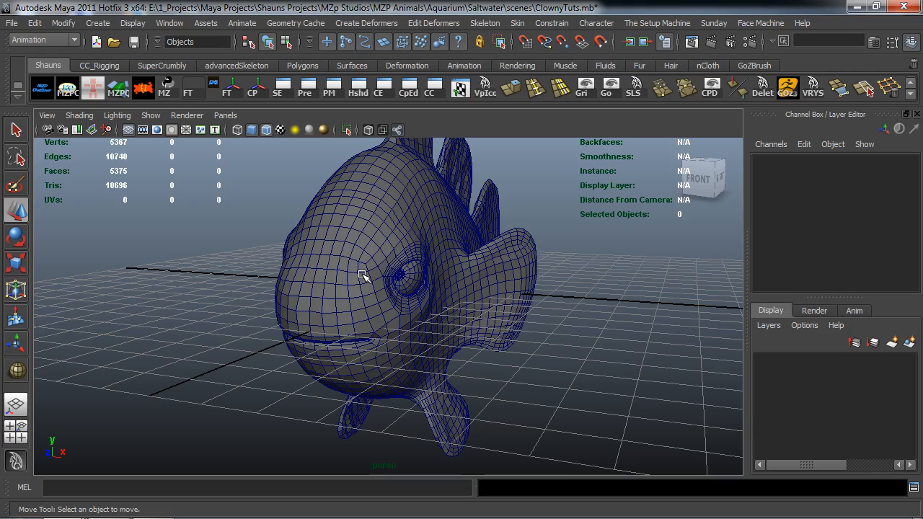
mouse_move(270, 270)
alt+mouse_down()
mouse_move(252, 254)
mouse_move(237, 289)
mouse_move(260, 285)
alt+mouse_up()
click(328, 290)
click(11, 23)
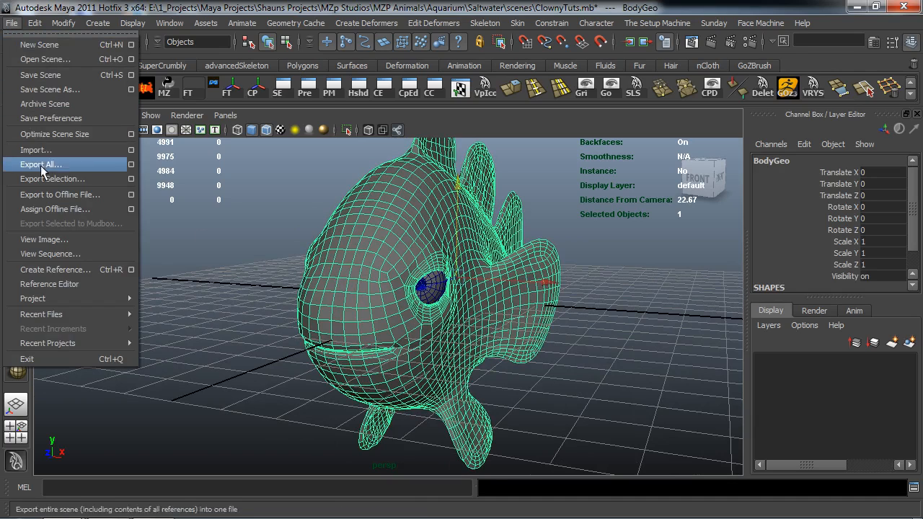
click(75, 184)
click(79, 96)
click(150, 436)
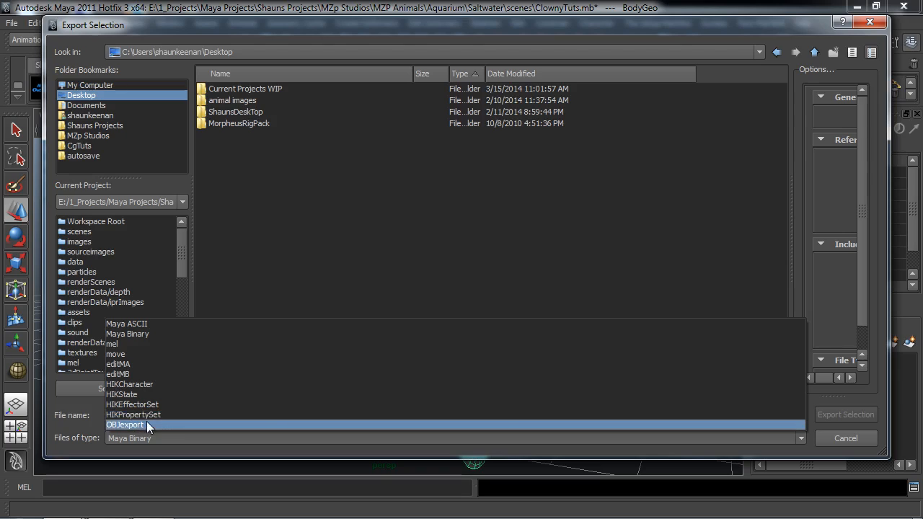
click(126, 425)
click(154, 415)
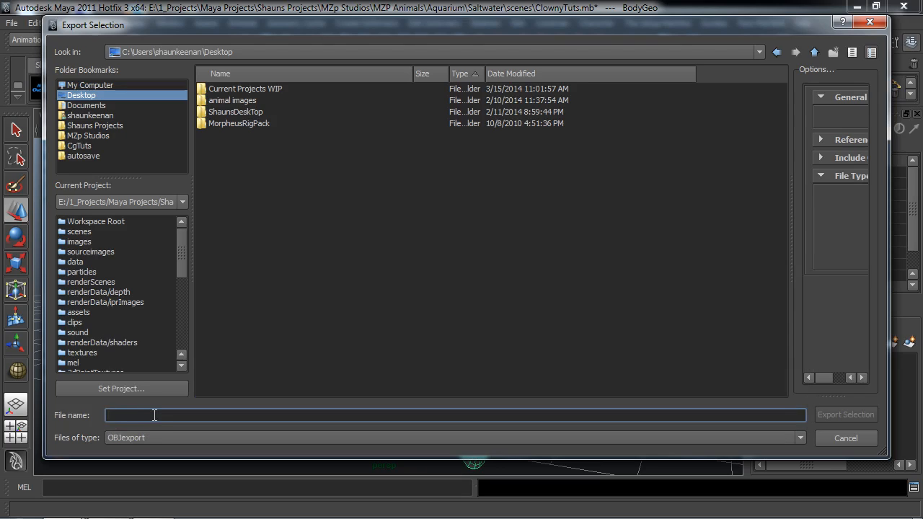
text(ClownBody)
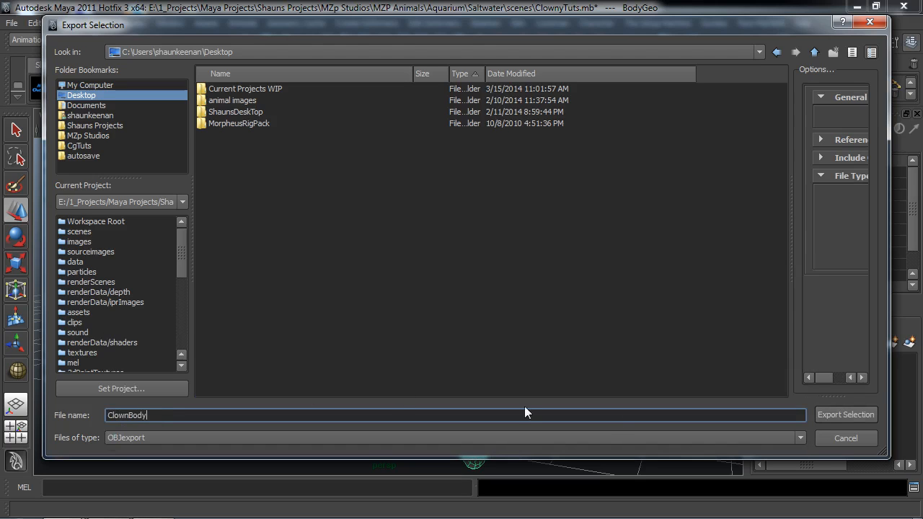
click(845, 415)
- Export the left eye mesh to the Desktop as an OBJ file named ClownL_Eye
click(429, 289)
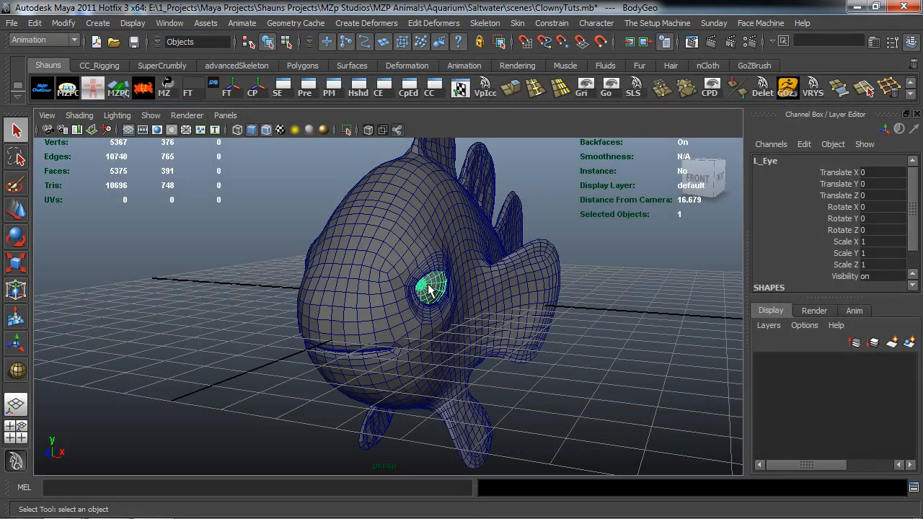
key(ctrl+e)
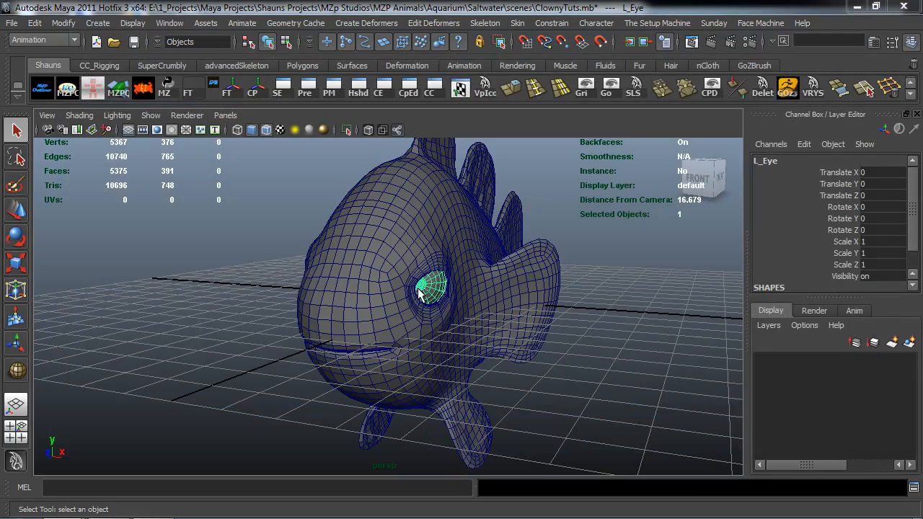
text(ClownL_Eye)
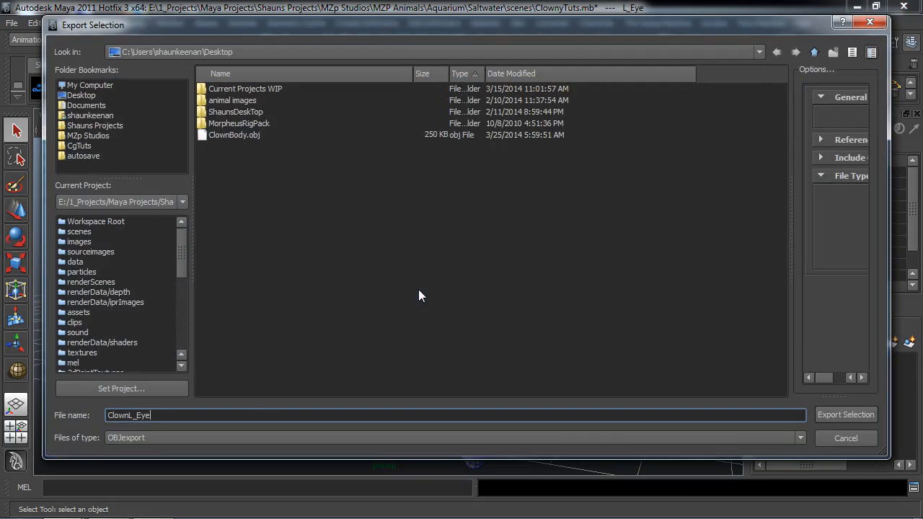
key(Return)
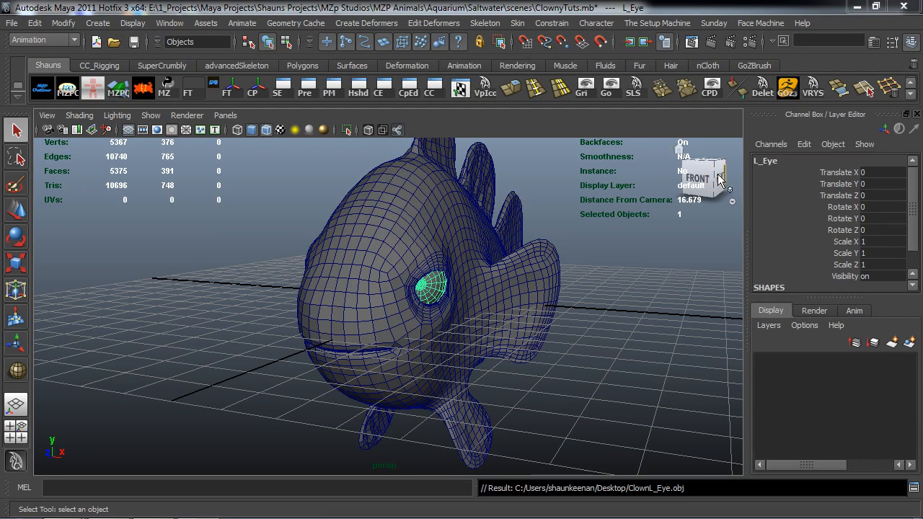
- Switch to Roadkill and load the ClownL_Eye OBJ file from the Desktop
drag(921, 130, 408, 22)
click(49, 33)
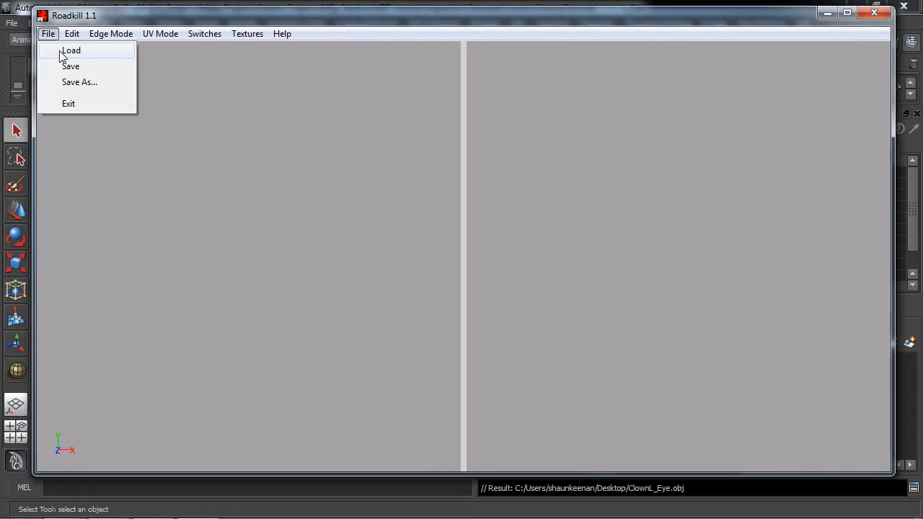
click(64, 51)
scroll(598, 252, down, 1)
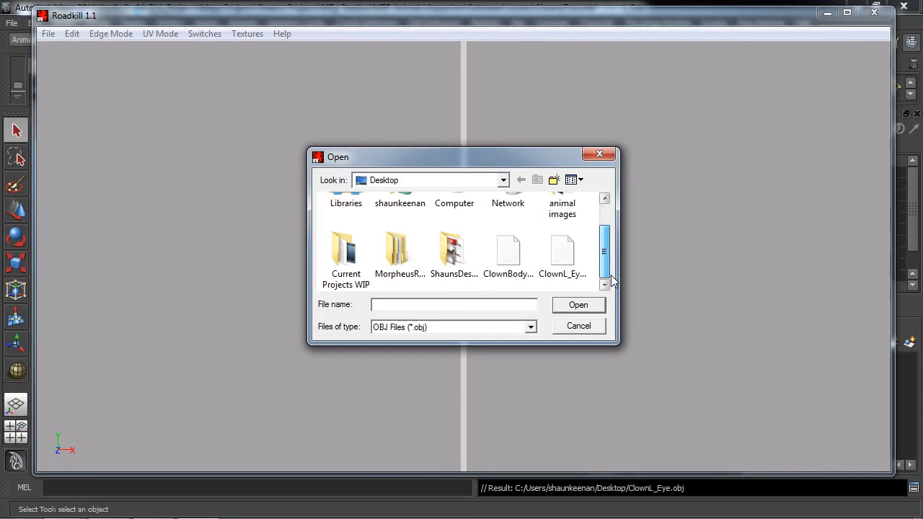
double_click(566, 279)
- Cut the eye mesh along the edge loop encircling its round center section and unwrap its UVs
alt+drag(265, 266, 176, 291)
alt+right_drag(176, 291, 231, 299)
alt+drag(230, 300, 214, 287)
alt+right_drag(214, 287, 220, 289)
alt+middle_drag(220, 289, 258, 274)
alt+right_drag(258, 275, 248, 292)
double_click(172, 268)
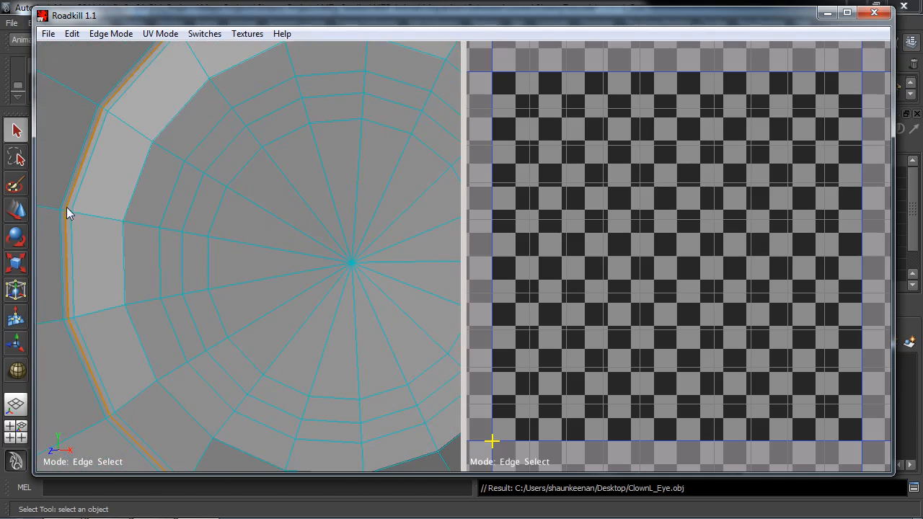
alt+right_drag(188, 253, 285, 275)
alt+middle_drag(286, 274, 292, 261)
key(c)
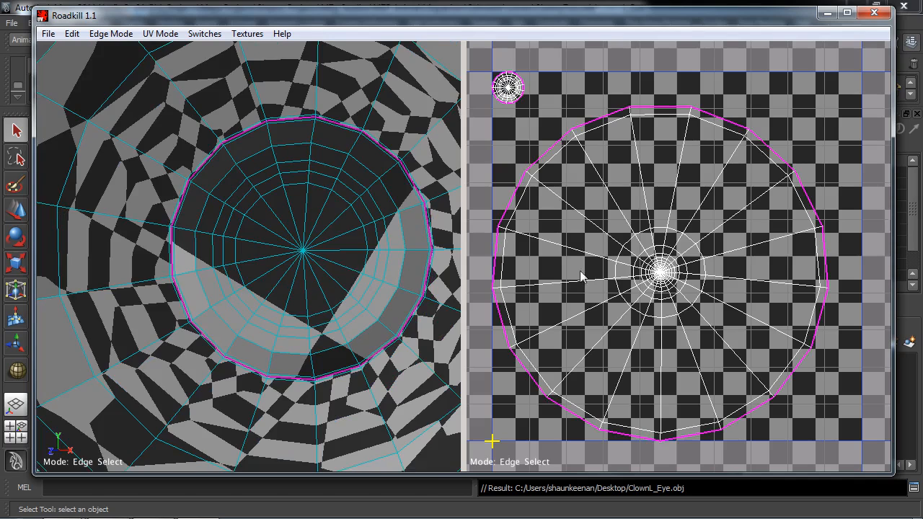
- Select the edges in the center of the large eye UV shell and save the unwrapped eye file
drag(625, 235, 731, 327)
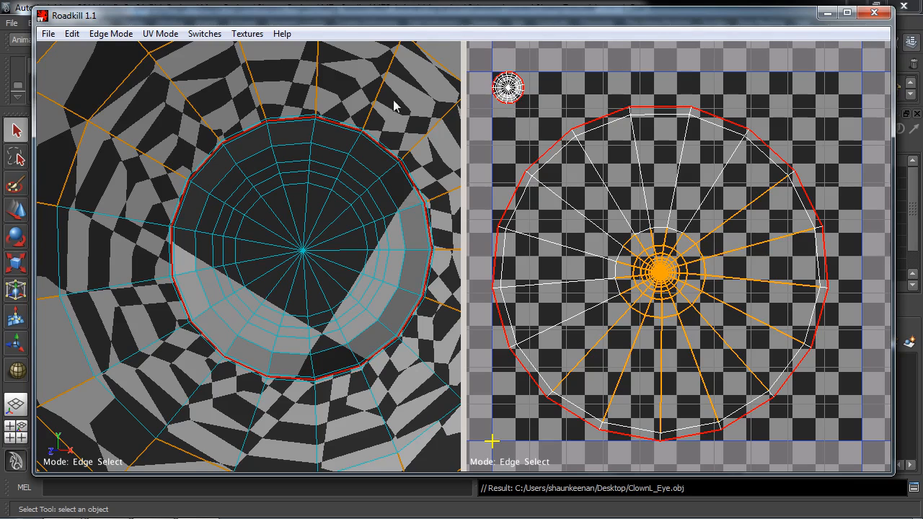
click(48, 34)
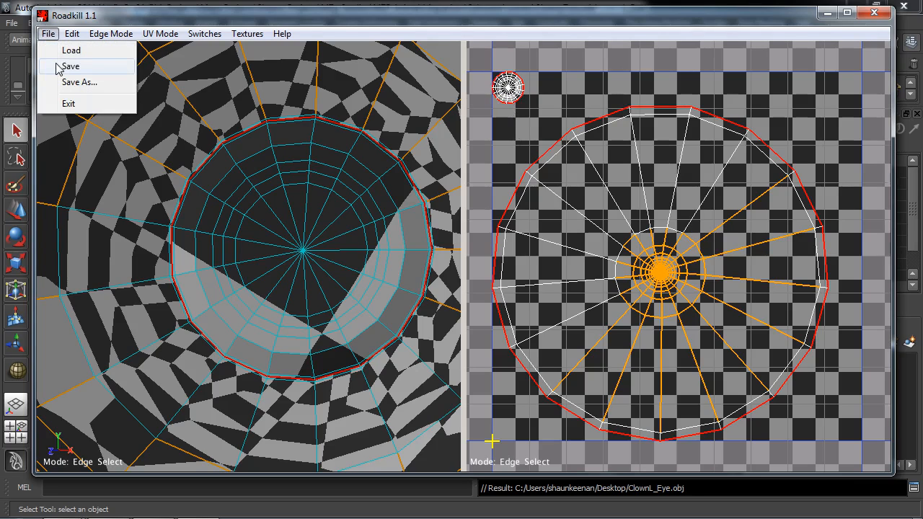
click(70, 66)
- Load the ClownBody OBJ file from the Desktop
click(48, 34)
click(70, 50)
scroll(604, 237, down, 1)
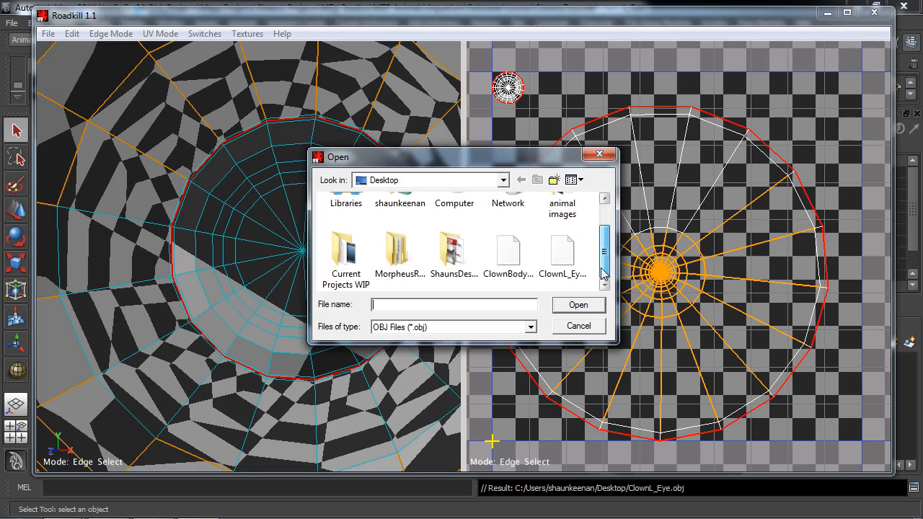
double_click(509, 252)
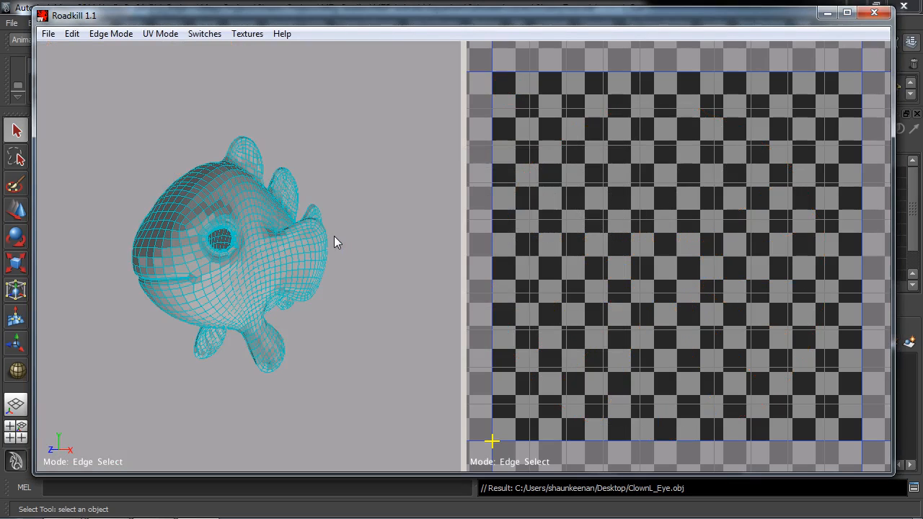
- Cut the fish body along its vertical center edge loop and unwrap it
alt+drag(206, 284, 281, 257)
scroll(281, 257, up, 5)
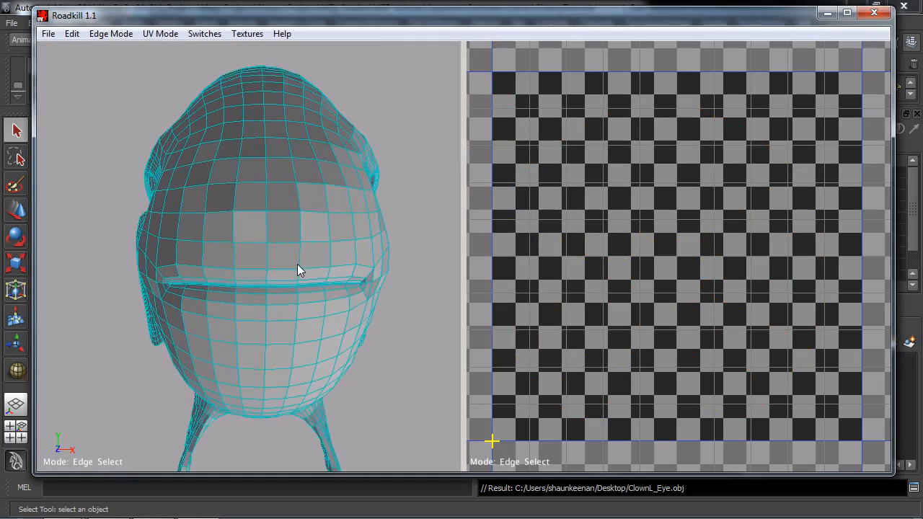
click(268, 258)
alt+drag(321, 286, 238, 291)
scroll(238, 291, down, 5)
scroll(317, 300, up, 5)
alt+drag(370, 306, 131, 315)
key(c)
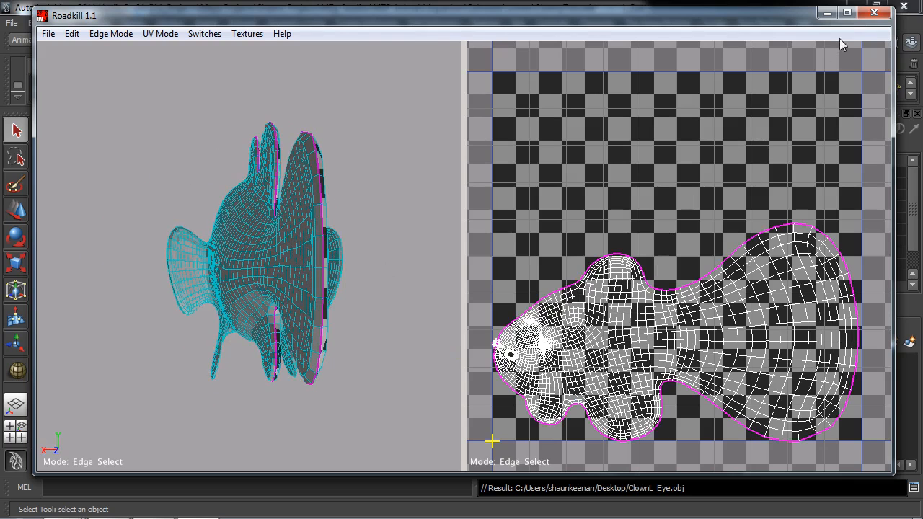
- Maximize the Roadkill window and examine the body UVs around the fish's mouth
click(847, 12)
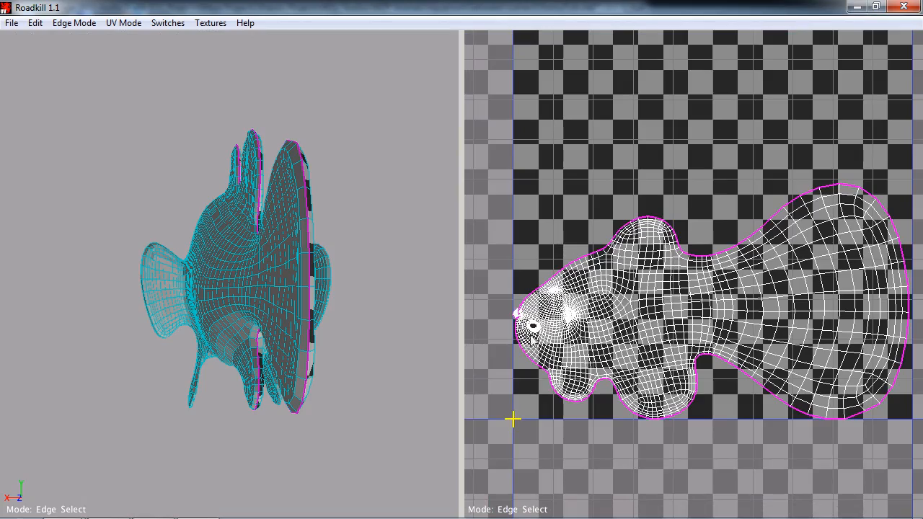
alt+right_drag(514, 337, 541, 342)
alt+middle_drag(541, 341, 780, 288)
alt+right_drag(621, 295, 682, 317)
alt+middle_drag(652, 315, 777, 299)
alt+right_drag(639, 315, 676, 323)
alt+middle_drag(676, 323, 798, 151)
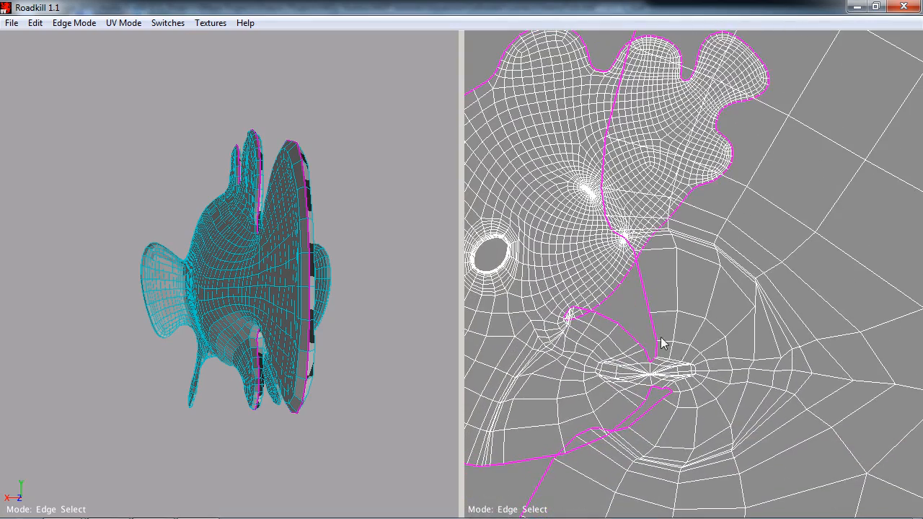
- Cut a seam along the edge loop just inside the fish's lips and unwrap the body again
alt+drag(235, 335, 323, 352)
alt+middle_drag(227, 339, 353, 324)
alt+drag(289, 330, 345, 330)
alt+right_drag(277, 342, 311, 341)
alt+drag(311, 342, 270, 322)
alt+right_drag(270, 322, 299, 323)
alt+drag(298, 323, 285, 320)
click(372, 274)
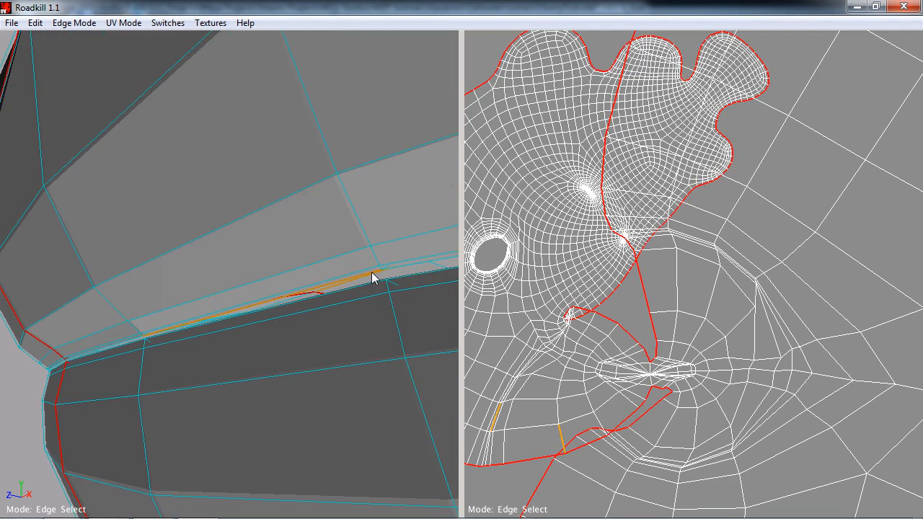
alt+right_drag(370, 297, 349, 308)
alt+drag(349, 309, 356, 341)
key(c)
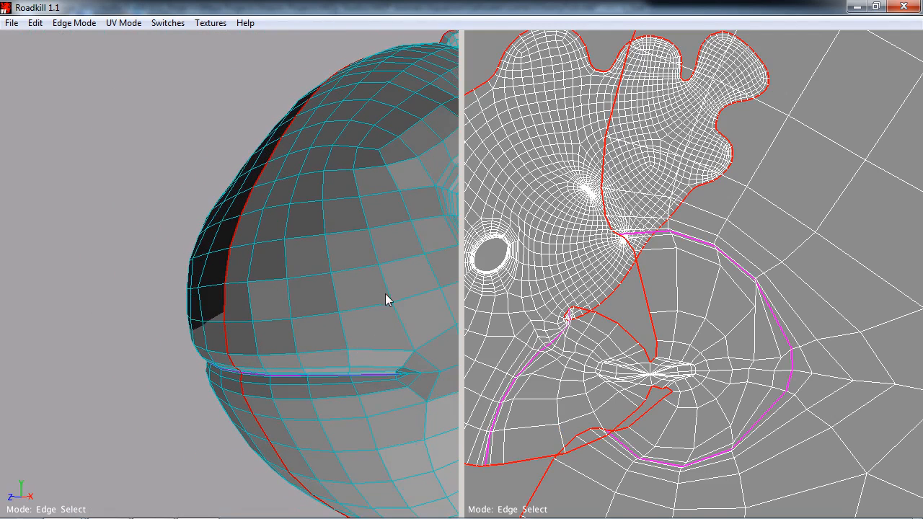
key(space)
alt+right_drag(683, 324, 661, 329)
alt+middle_drag(662, 328, 502, 374)
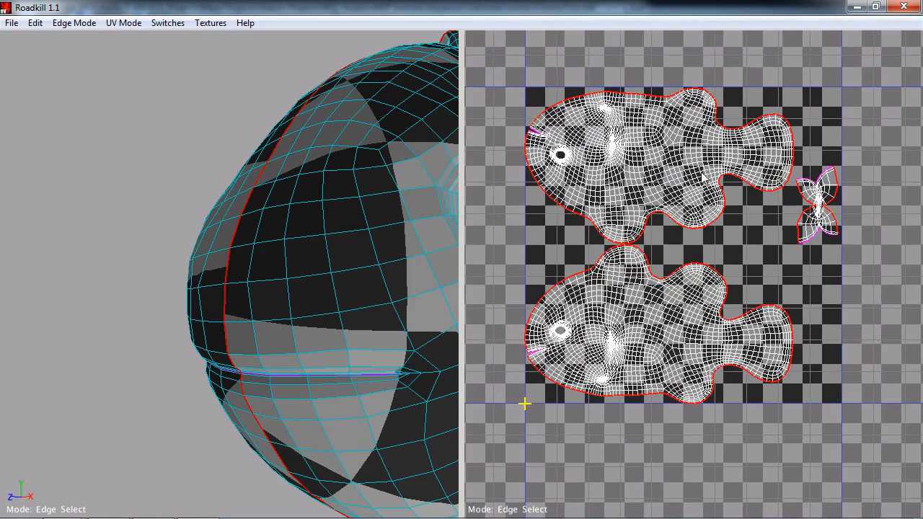
- Try to select an edge loop around the base of the pelvic fin
alt+drag(360, 284, 182, 243)
mouse_move(183, 235)
alt+right_down()
mouse_move(194, 241)
mouse_move(171, 245)
alt+right_up()
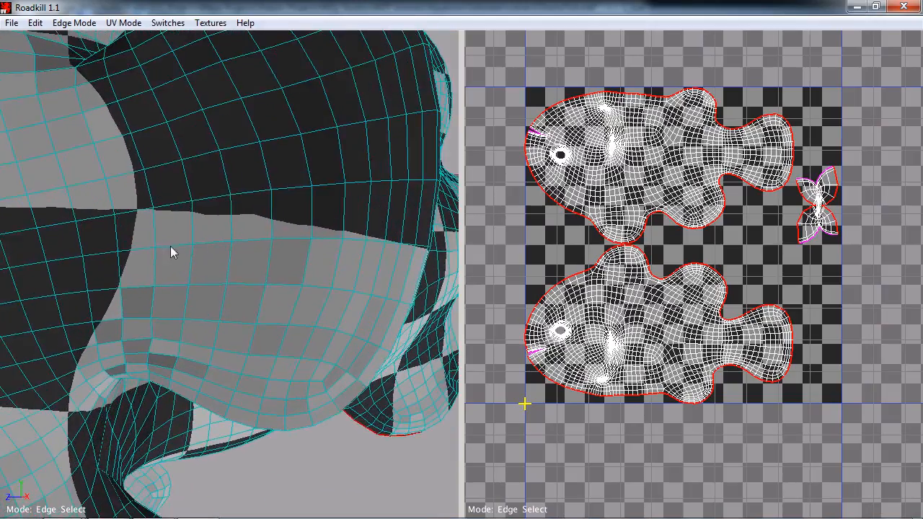
alt+drag(160, 280, 198, 351)
alt+right_drag(197, 351, 218, 360)
click(151, 307)
double_click(150, 307)
alt+drag(174, 344, 263, 255)
click(84, 442)
double_click(196, 202)
alt+drag(233, 247, 197, 293)
alt+right_drag(197, 292, 248, 282)
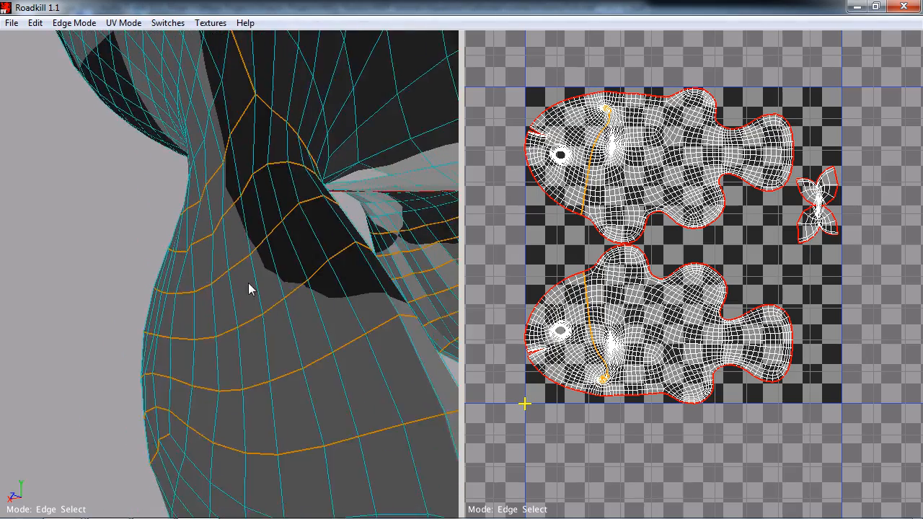
- Select the first two edges at the base of the pelvic fin and bring them close in the UV view
alt+drag(248, 282, 238, 301)
click(222, 249)
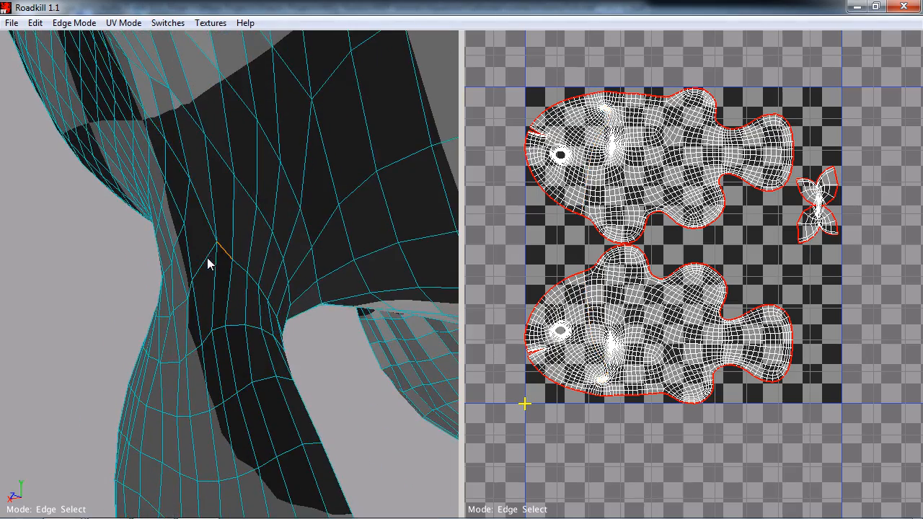
alt+right_drag(581, 353, 617, 357)
alt+middle_drag(610, 281, 752, 102)
alt+right_drag(625, 251, 700, 283)
scroll(648, 277, up, 3)
scroll(647, 278, down, 1)
alt+middle_drag(653, 281, 663, 360)
scroll(655, 302, up, 1)
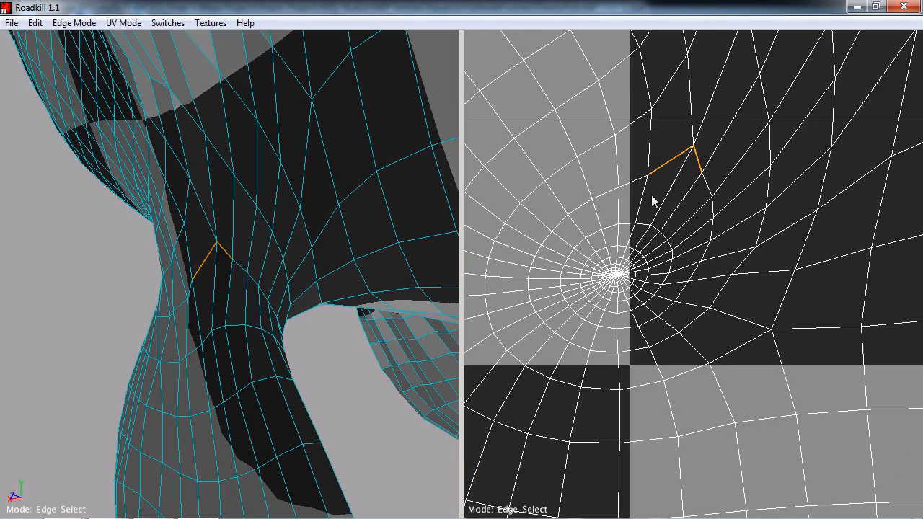
- Select the remaining edges encircling the pelvic fin's base one by one and cut them as a UV seam
click(559, 225)
click(588, 355)
click(612, 355)
click(651, 349)
click(692, 323)
click(724, 292)
click(743, 263)
click(730, 263)
click(709, 244)
click(714, 225)
click(708, 217)
click(688, 249)
scroll(700, 278, down, 1)
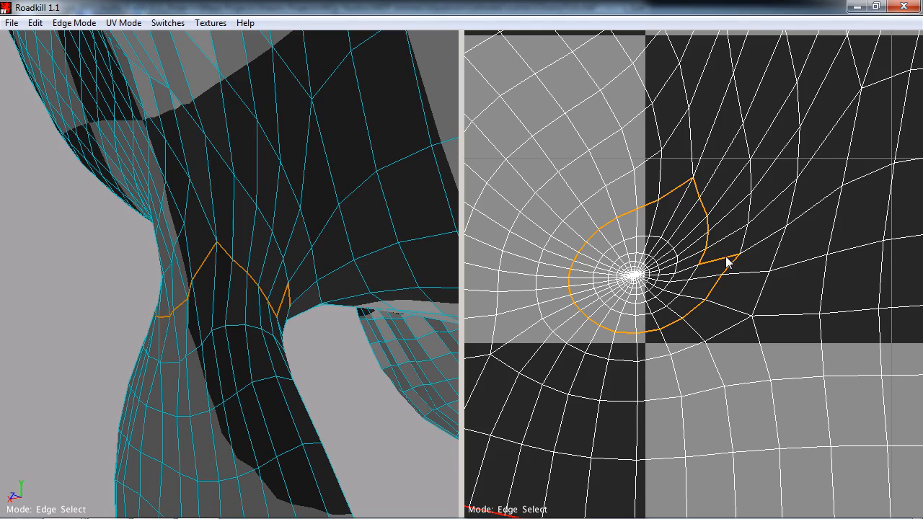
key(c)
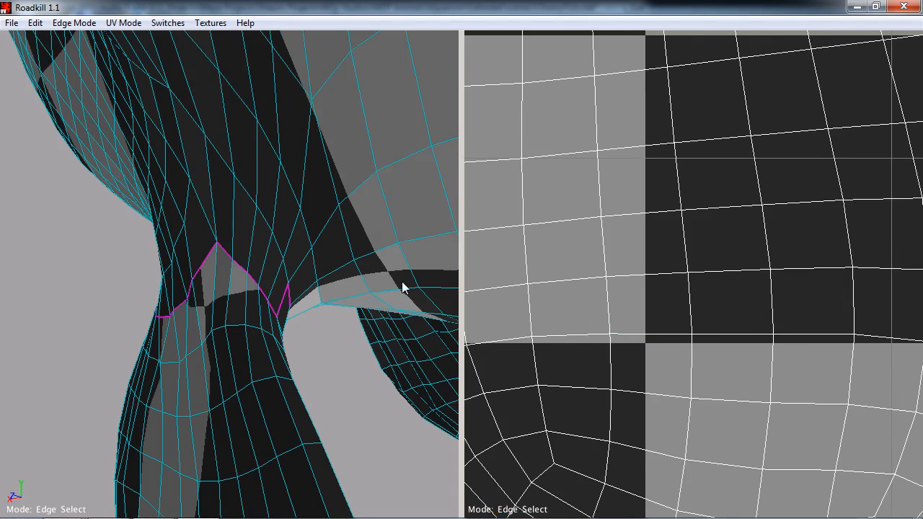
- Select one edge at the base of the pectoral fin and bring that area close in the UV view
alt+right_drag(401, 281, 370, 282)
alt+middle_drag(374, 282, 389, 344)
alt+drag(388, 350, 300, 373)
alt+right_drag(297, 368, 315, 375)
alt+drag(315, 375, 307, 366)
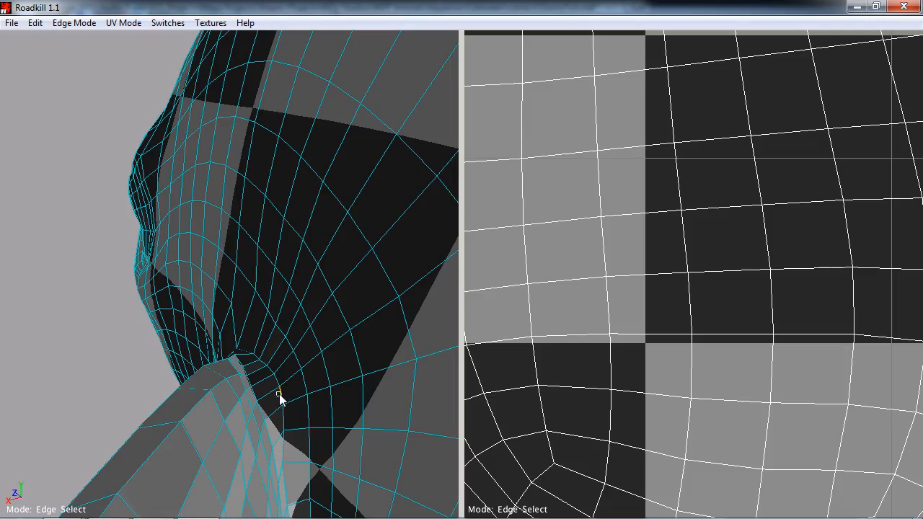
scroll(680, 306, down, 10)
alt+middle_drag(676, 242, 661, 465)
alt+middle_drag(654, 259, 676, 415)
scroll(610, 291, up, 10)
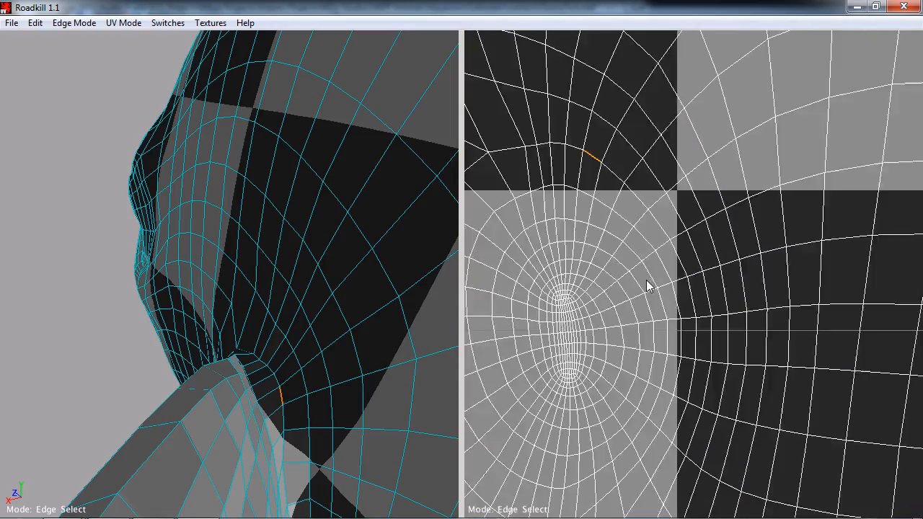
alt+middle_drag(667, 267, 718, 268)
scroll(702, 249, up, 5)
scroll(702, 250, down, 2)
scroll(718, 272, down, 2)
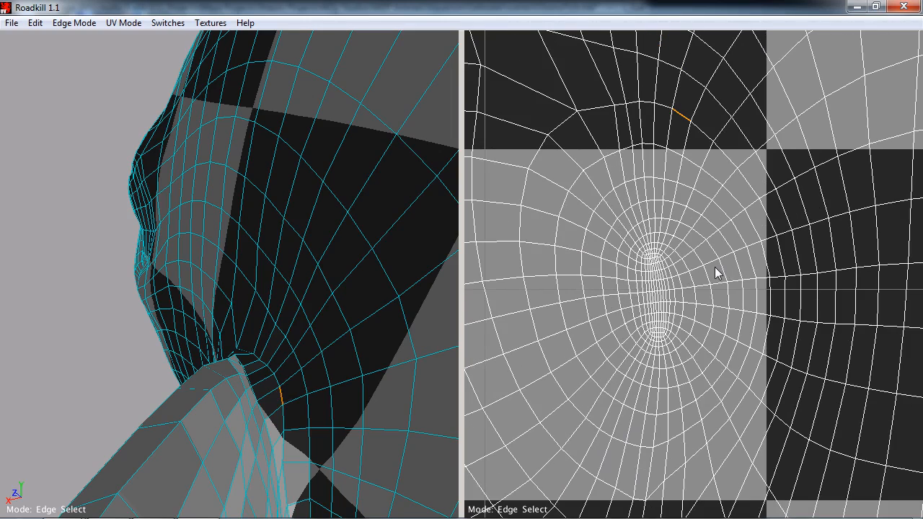
- Extend the edge selection along the first half of the ring around the pectoral fin's base in the UV view
click(655, 110)
click(563, 121)
click(524, 186)
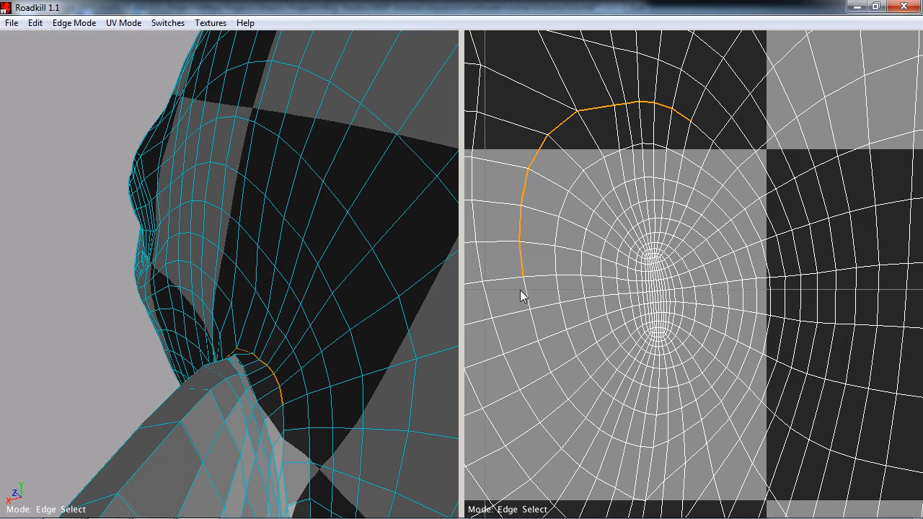
alt+middle_drag(596, 376, 598, 340)
click(560, 351)
click(577, 368)
click(595, 388)
click(606, 396)
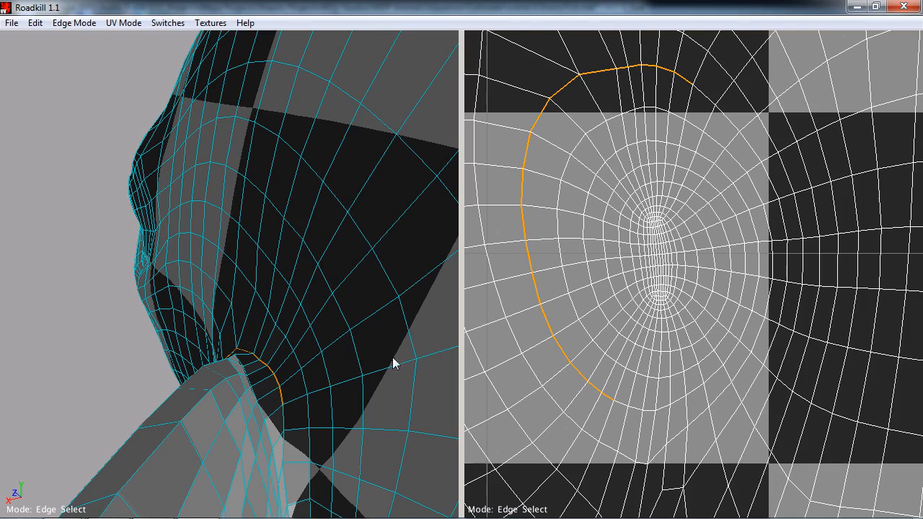
- Select the remaining edges of the ring around the pectoral fin's base and cut them as a UV seam
alt+middle_drag(598, 366, 597, 365)
click(620, 402)
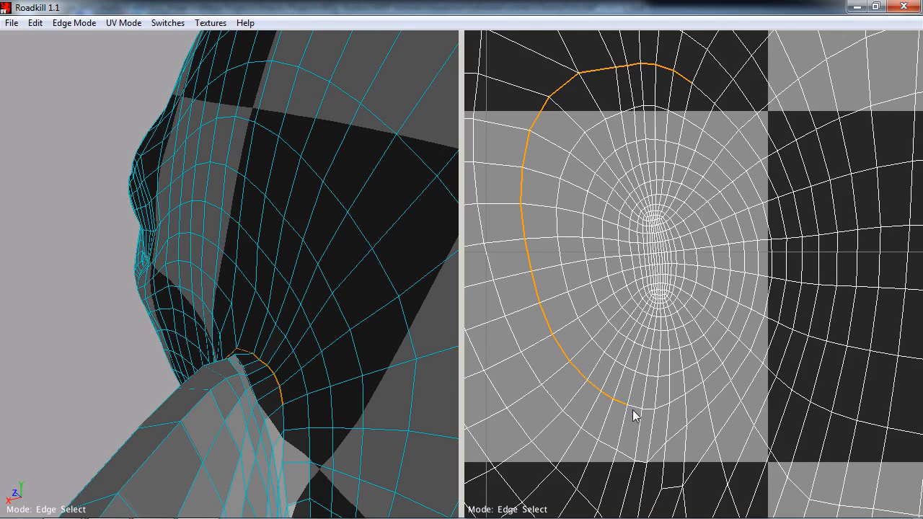
click(640, 410)
click(681, 401)
click(744, 322)
click(758, 263)
click(754, 229)
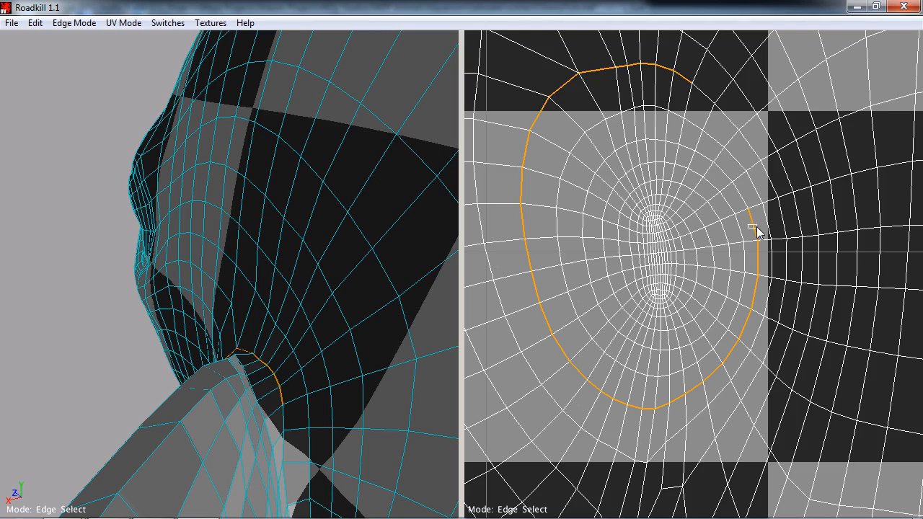
click(742, 197)
click(726, 173)
click(699, 154)
click(709, 128)
scroll(685, 271, down, 5)
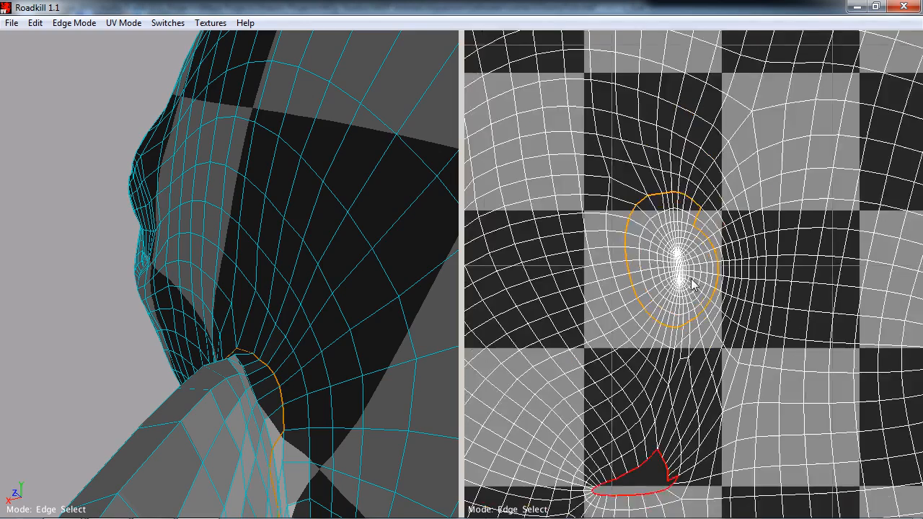
key(c)
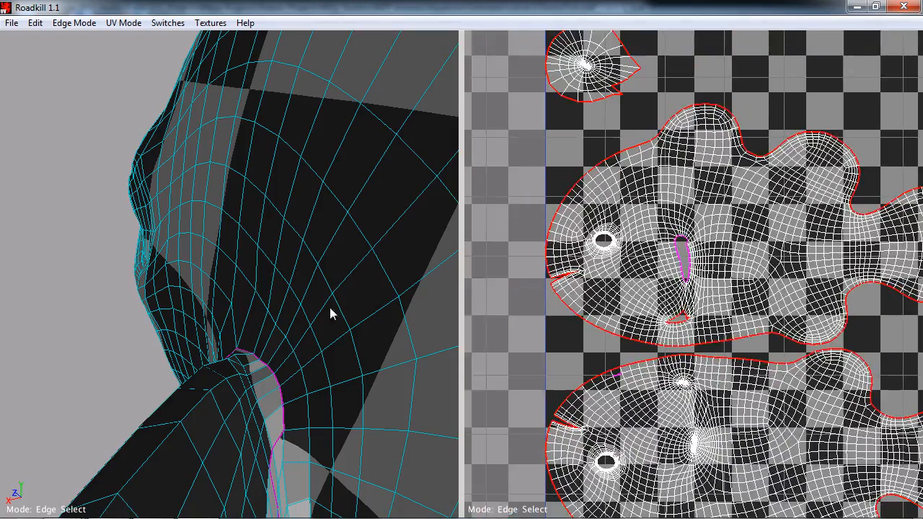
- Select an edge at the base of the other pelvic fin and bring that area close in the UV view
alt+right_drag(329, 308, 289, 316)
alt+drag(354, 315, 197, 318)
alt+drag(299, 316, 231, 305)
alt+right_drag(230, 304, 306, 320)
alt+drag(278, 320, 175, 264)
alt+right_drag(175, 263, 199, 272)
alt+drag(200, 271, 229, 258)
click(256, 235)
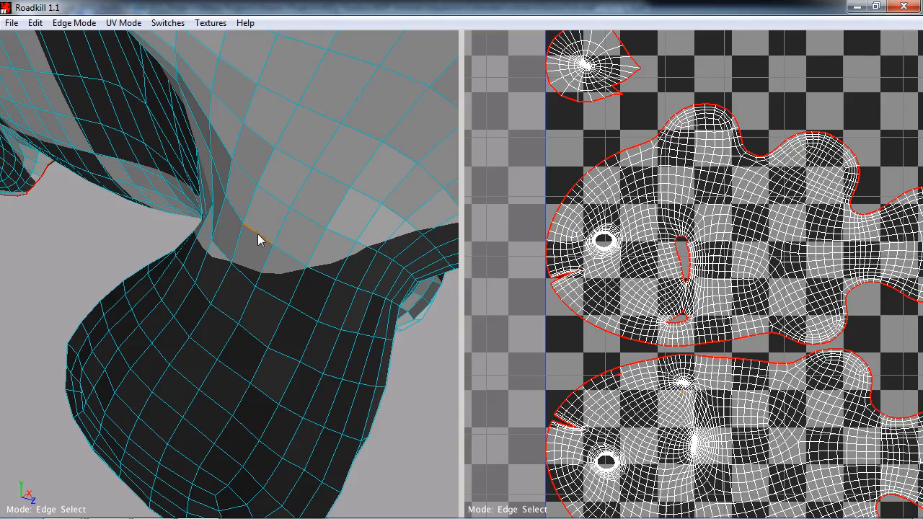
scroll(593, 303, up, 6)
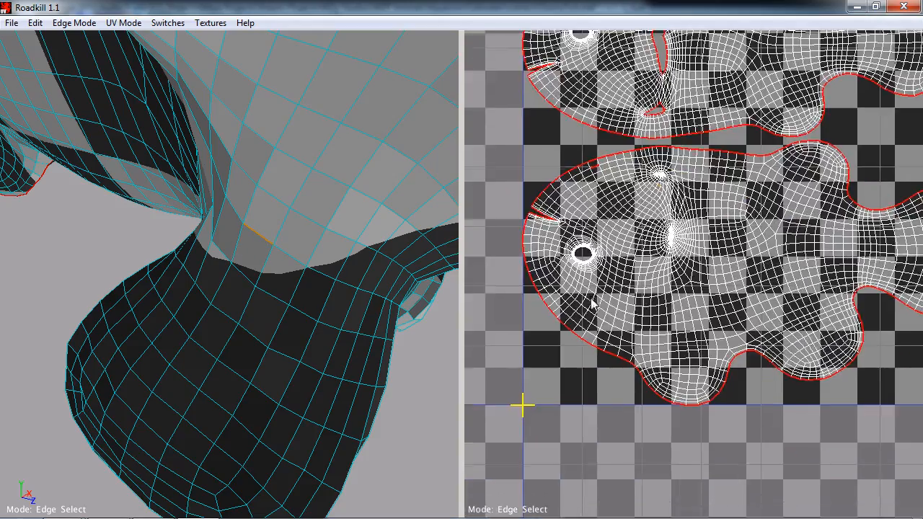
scroll(634, 329, up, 8)
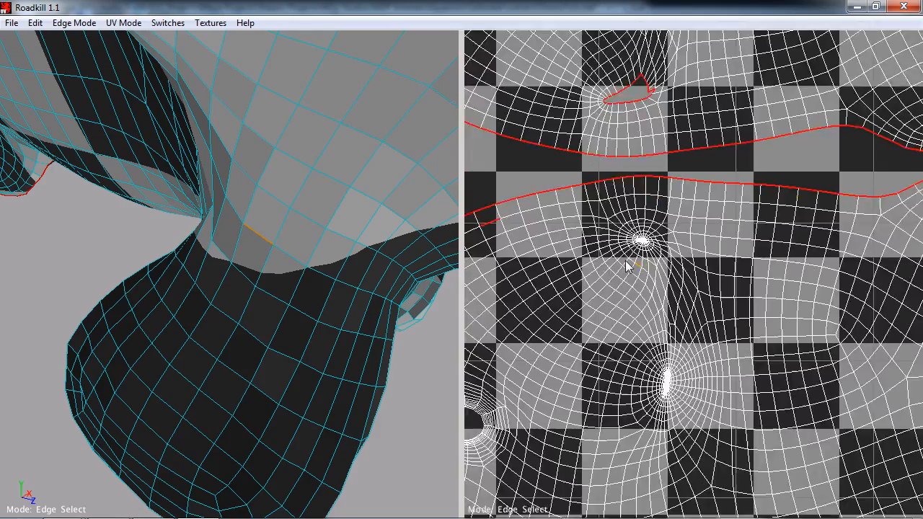
alt+middle_drag(708, 292, 726, 292)
alt+middle_drag(636, 292, 668, 312)
- Add edges to the selection along the first side of the other pelvic fin's base, continuing around the fin's centre
shift+click(624, 310)
shift+click(638, 300)
shift+click(652, 280)
shift+click(683, 281)
alt+middle_drag(696, 260, 706, 289)
scroll(707, 290, up, 6)
scroll(707, 289, down, 5)
shift+click(703, 279)
shift+click(704, 243)
shift+click(683, 197)
alt+middle_drag(721, 192, 811, 253)
click(752, 211)
double_click(756, 232)
shift+click(740, 182)
mouse_move(704, 145)
shift+mouse_down()
mouse_move(713, 147)
mouse_move(690, 124)
shift+mouse_up()
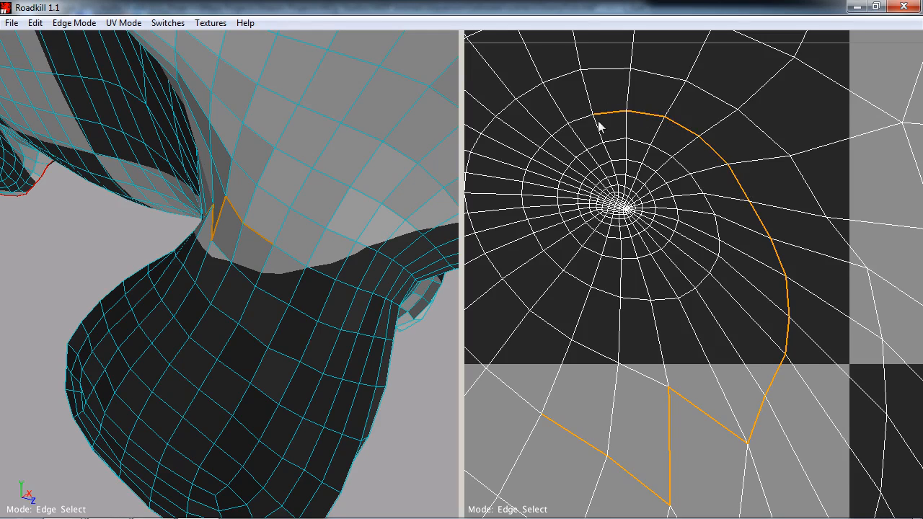
- Close the edge ring around the second pelvic fin and cut it as a UV seam
shift+click(545, 143)
shift+click(531, 169)
shift+click(525, 201)
shift+click(531, 230)
shift+click(540, 245)
shift+click(576, 326)
scroll(663, 385, down, 3)
scroll(662, 383, up, 2)
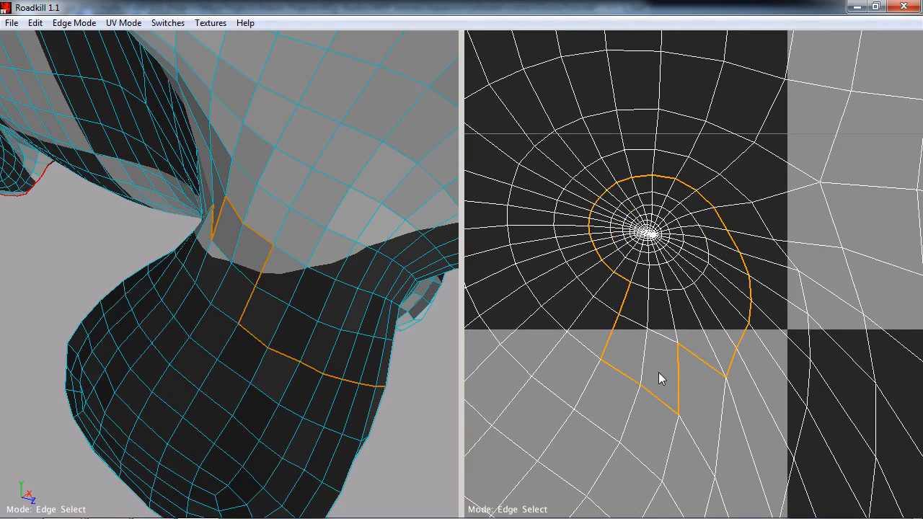
key(c)
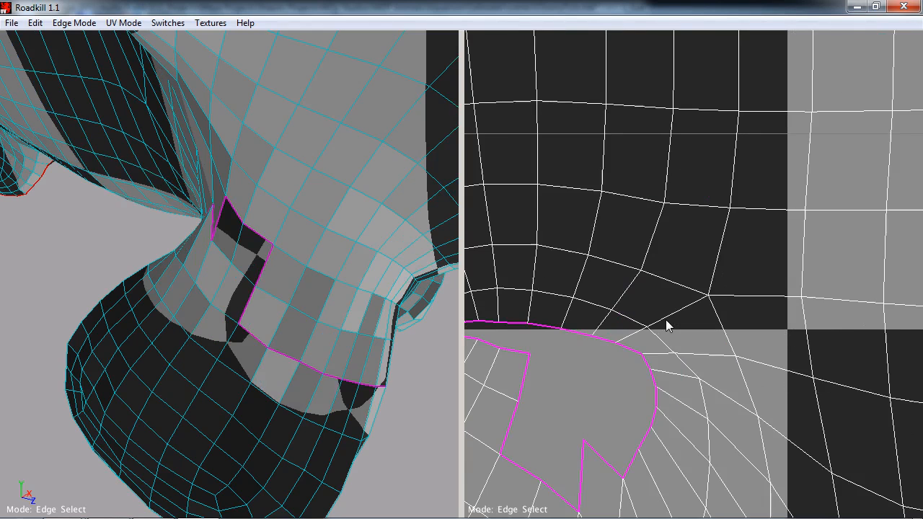
alt+right_drag(666, 320, 619, 321)
alt+drag(349, 318, 280, 371)
click(268, 364)
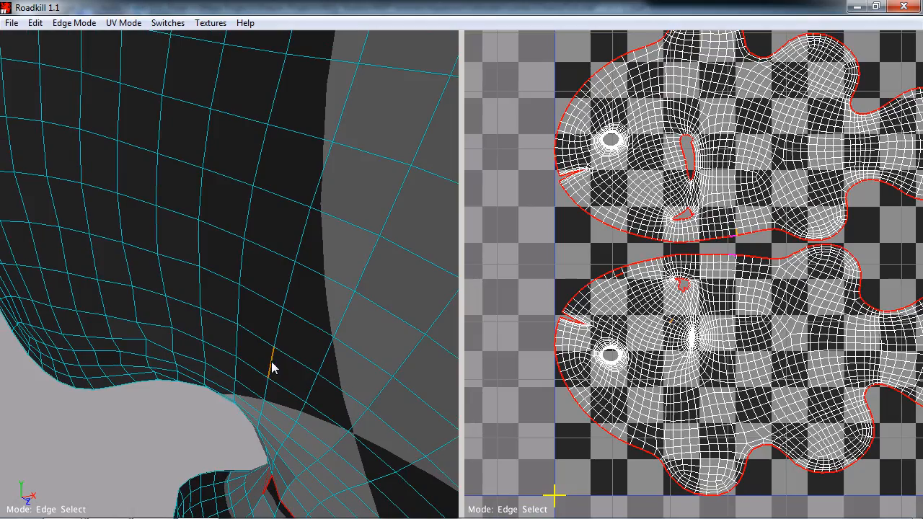
alt+middle_drag(671, 317, 654, 267)
alt+right_drag(654, 267, 691, 278)
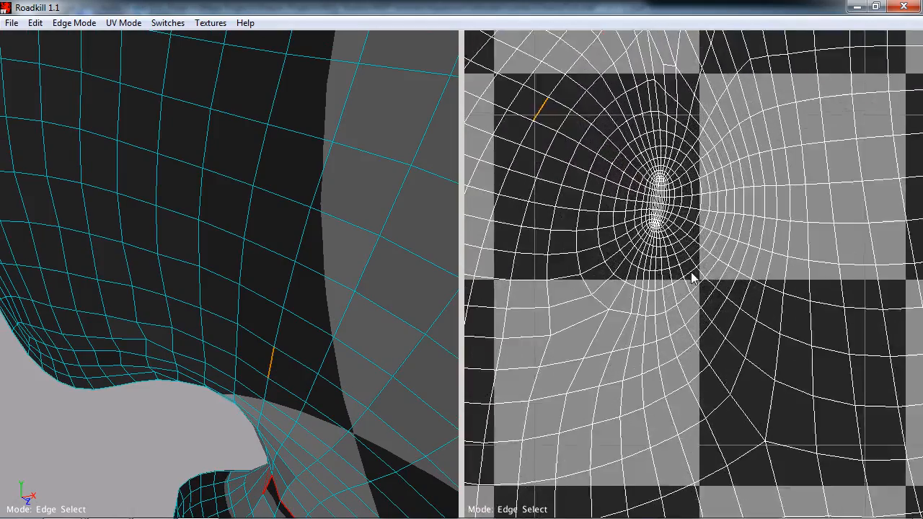
alt+middle_drag(691, 275, 673, 311)
alt+right_drag(343, 300, 258, 343)
alt+drag(259, 343, 274, 429)
alt+right_drag(274, 428, 327, 377)
alt+drag(326, 376, 295, 377)
click(275, 379)
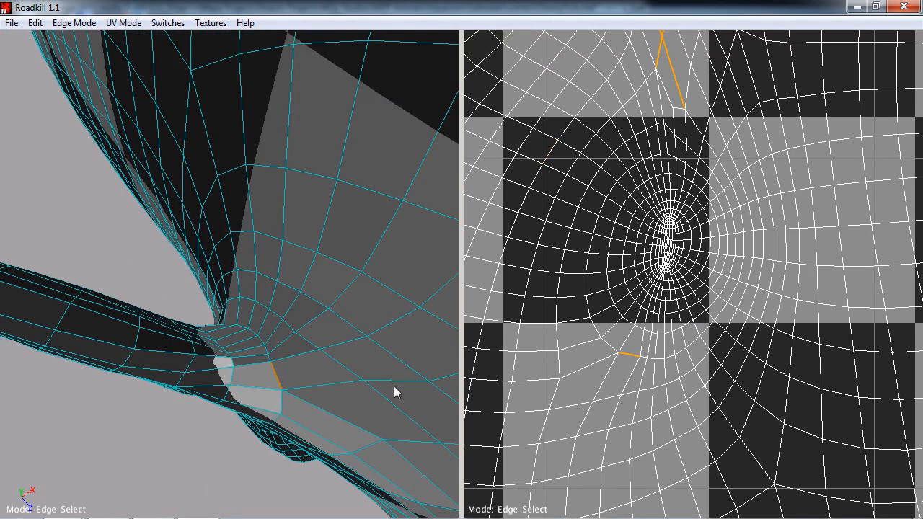
scroll(608, 310, down, 5)
click(141, 430)
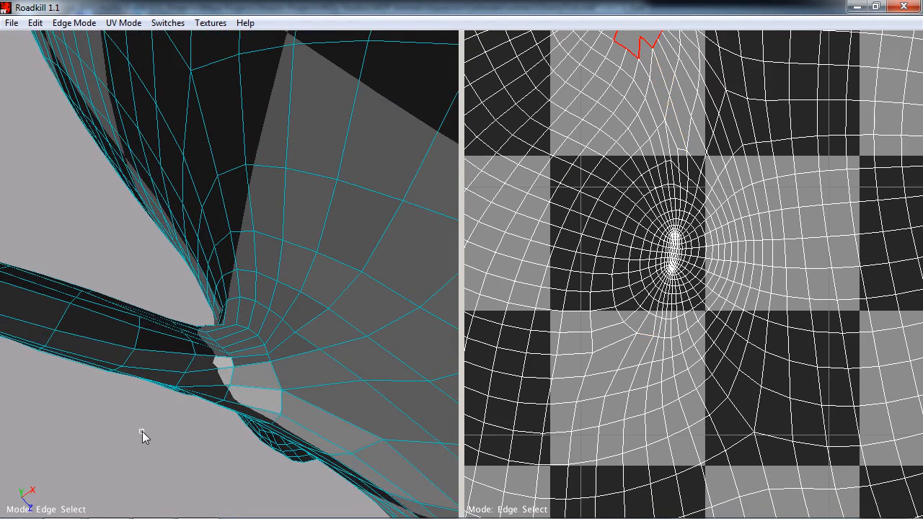
click(281, 380)
click(164, 406)
alt+drag(165, 400, 295, 405)
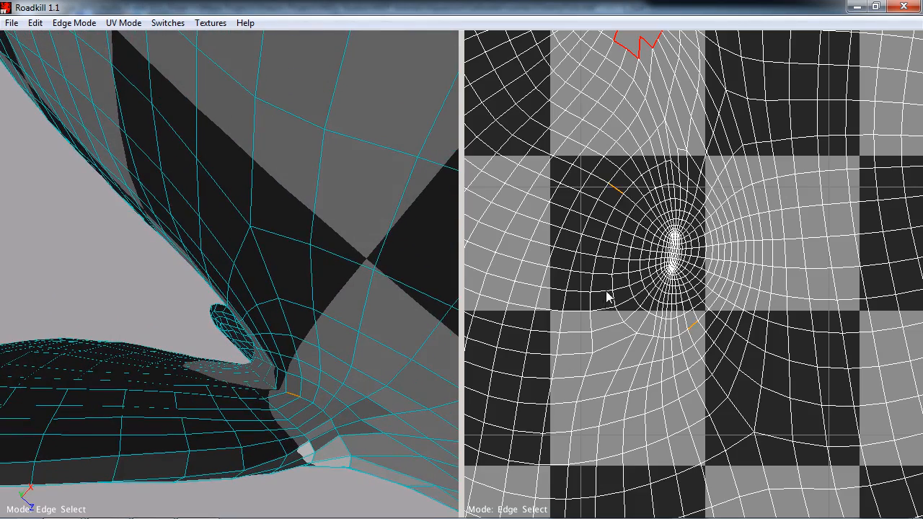
- Select the first edges around the base of the other pectoral fin, working from the 3D and UV views
scroll(610, 295, up, 3)
mouse_move(627, 294)
alt+middle_down()
mouse_move(630, 274)
mouse_move(633, 285)
alt+middle_up()
alt+drag(279, 351, 483, 284)
alt+drag(426, 273, 328, 296)
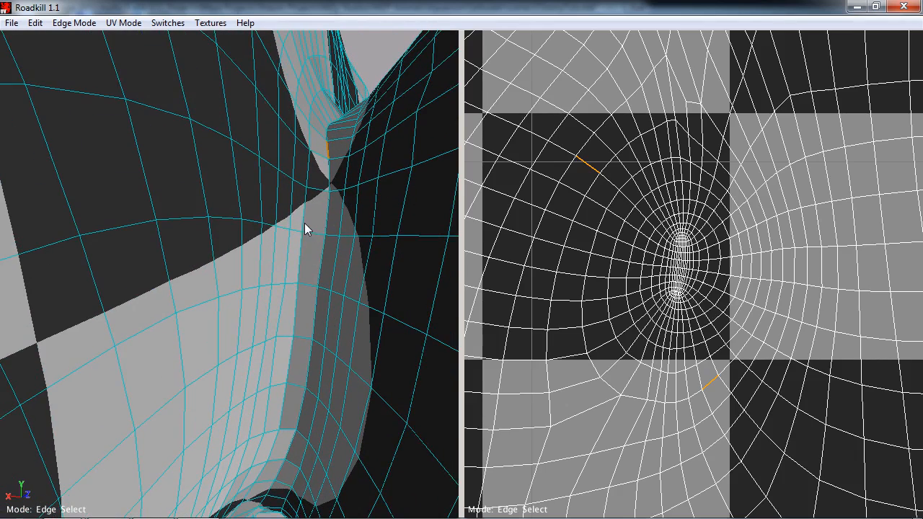
alt+middle_drag(602, 265, 601, 254)
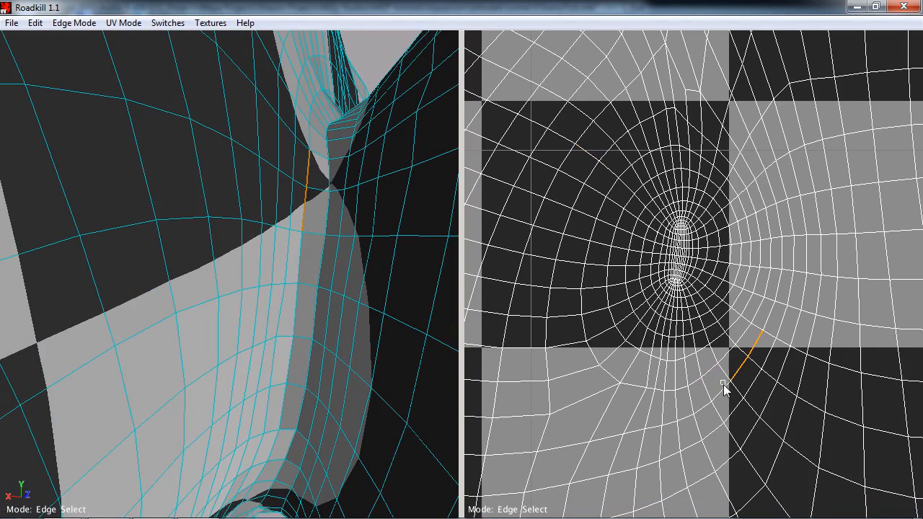
shift+click(687, 418)
shift+click(660, 405)
scroll(647, 396, up, 3)
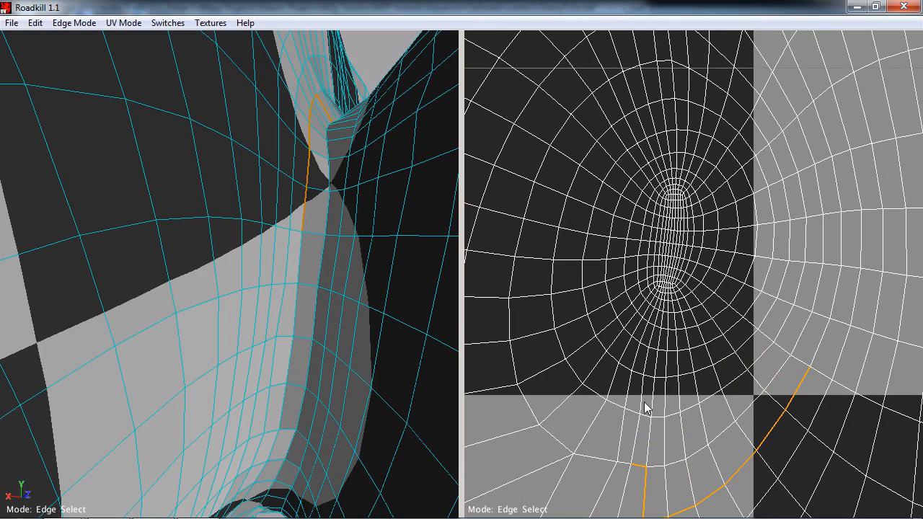
- Complete the edge ring around the second pectoral fin's base and cut it as a UV seam
click(623, 458)
click(625, 465)
shift+click(615, 465)
shift+click(534, 409)
shift+click(508, 330)
shift+click(512, 273)
shift+click(560, 130)
shift+click(581, 104)
shift+click(645, 62)
shift+click(777, 170)
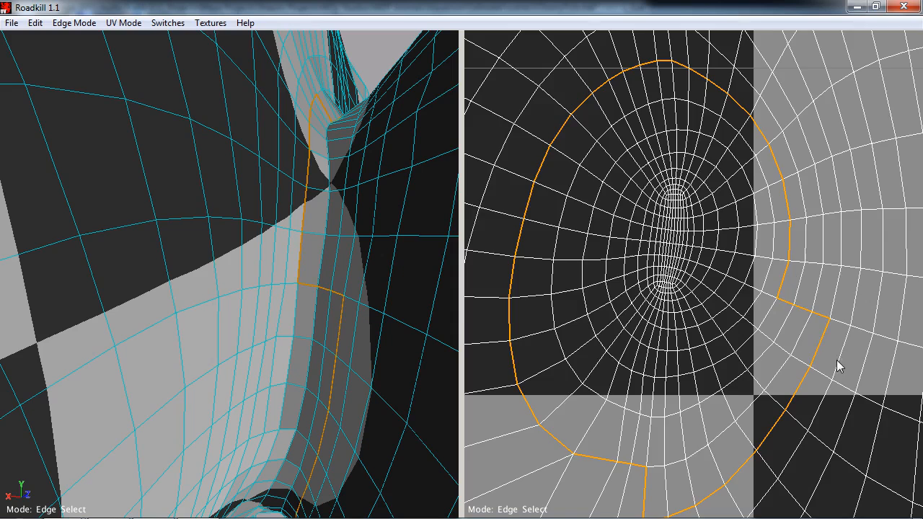
scroll(832, 360, down, 2)
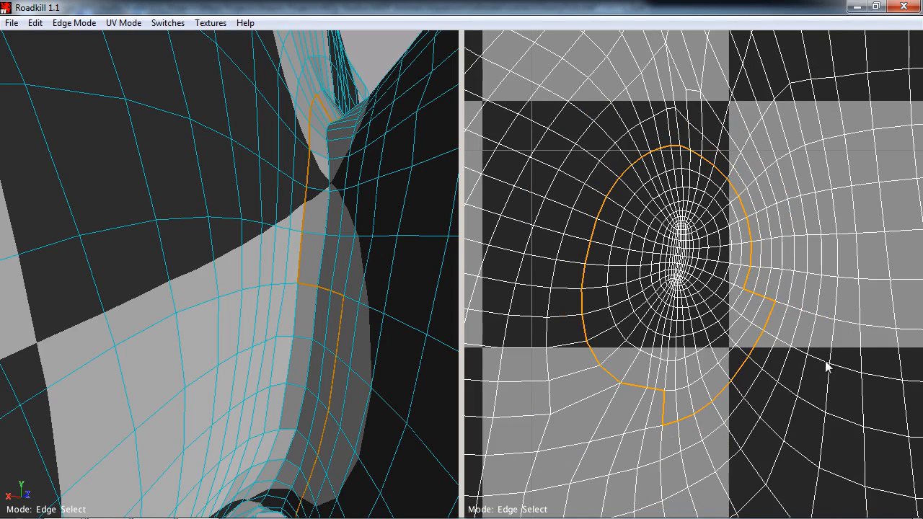
key(c)
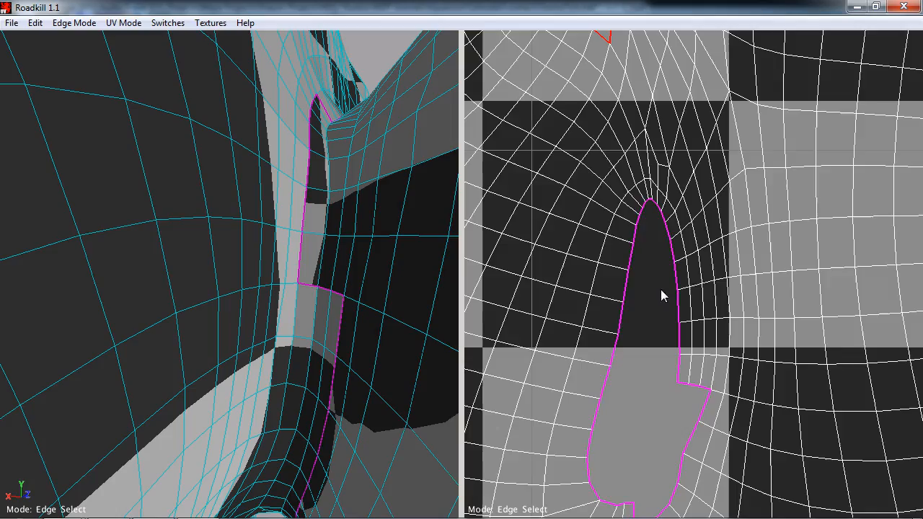
- Weld the stray seam edges inside the small X-shaped UV shell
scroll(660, 292, down, 5)
scroll(628, 348, up, 3)
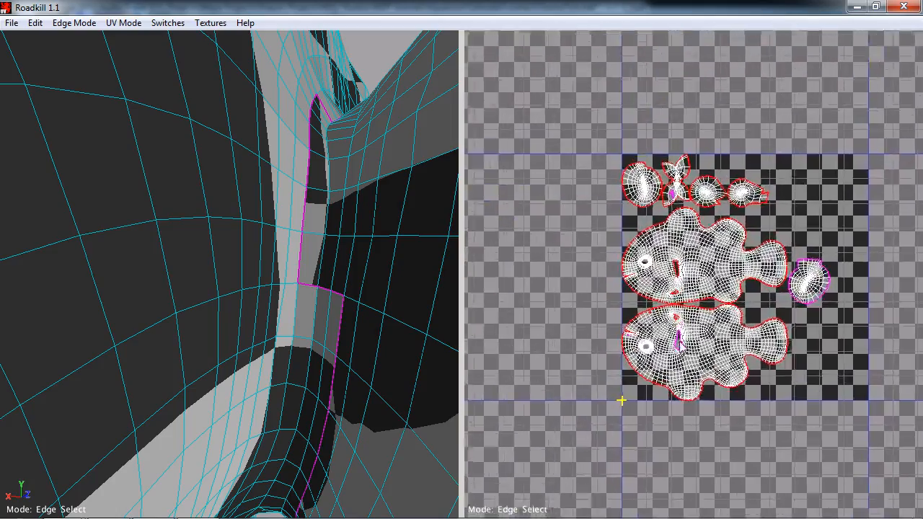
click(572, 173)
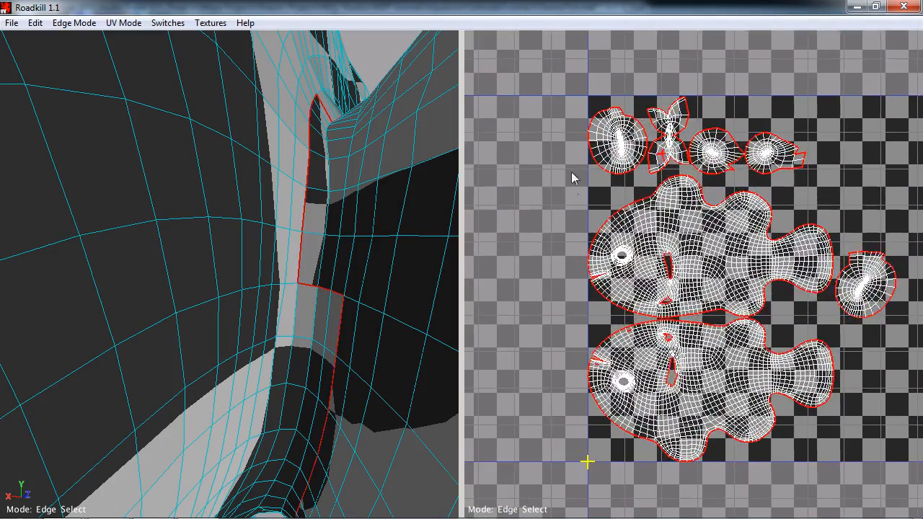
scroll(629, 307, up, 5)
drag(629, 294, 675, 346)
key(w)
scroll(729, 383, down, 5)
- Cut a seam across the second pectoral fin, along the edge line from its base to its outer rim
scroll(728, 383, down, 5)
alt+middle_drag(697, 381, 667, 186)
scroll(360, 297, down, 5)
alt+drag(317, 310, 191, 226)
alt+drag(379, 254, 362, 251)
alt+middle_drag(629, 209, 620, 369)
scroll(615, 281, up, 5)
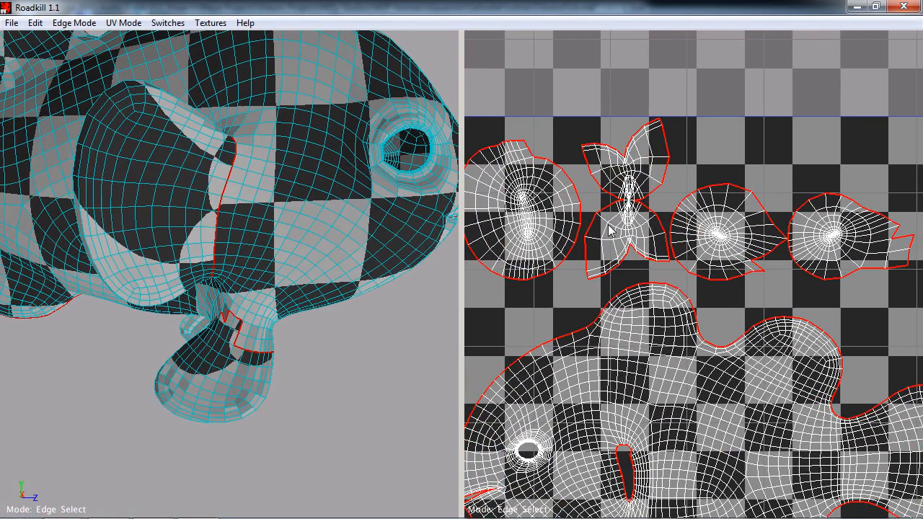
alt+drag(218, 265, 288, 321)
alt+right_drag(287, 320, 322, 327)
alt+drag(321, 327, 315, 315)
alt+right_drag(315, 315, 306, 300)
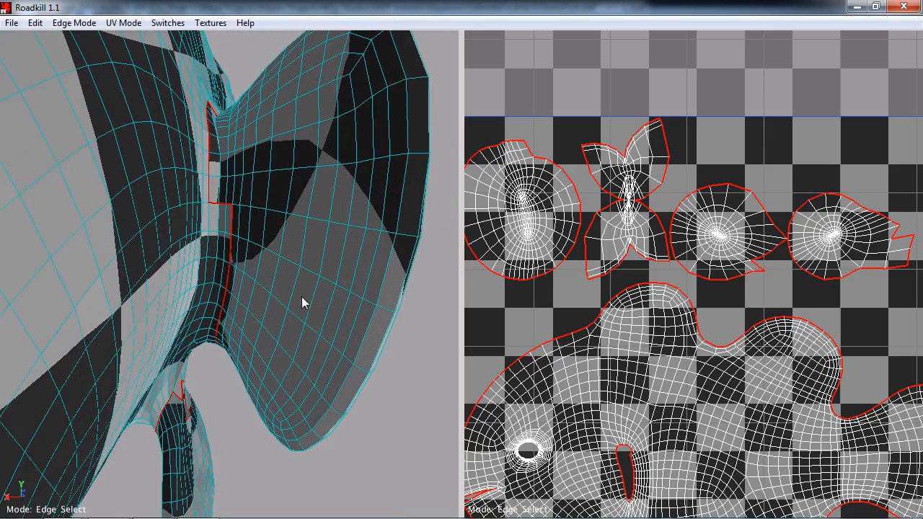
mouse_move(238, 250)
alt+mouse_down()
mouse_move(251, 248)
mouse_move(237, 235)
alt+mouse_up()
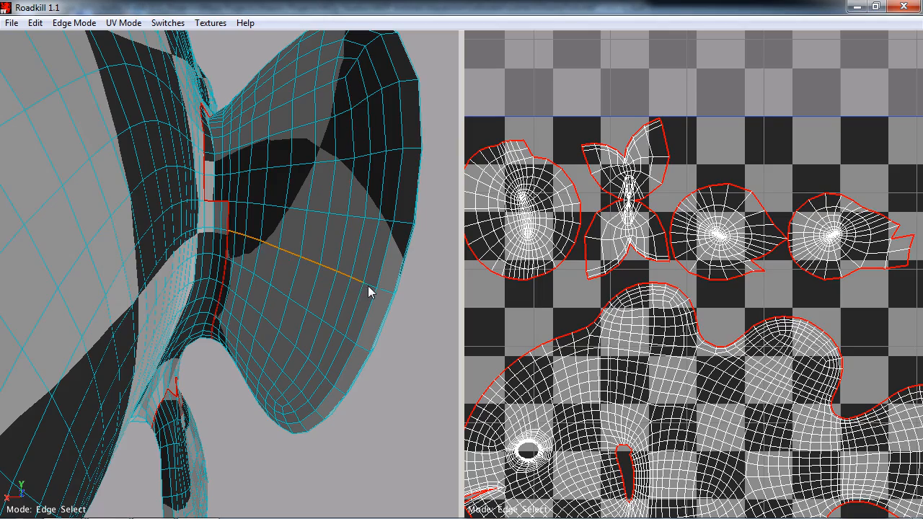
click(407, 322)
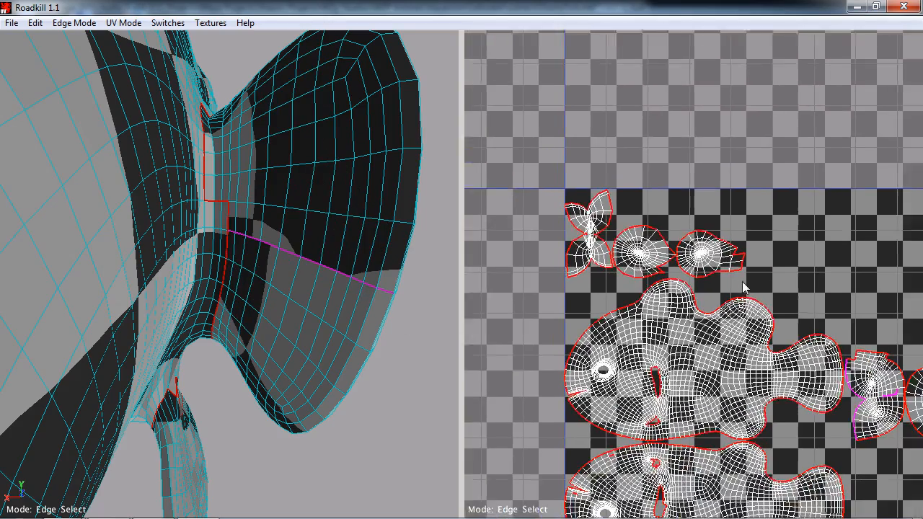
- Weld the stray seam edges in the middle of the newly cut pectoral fin's UV shell
scroll(781, 336, up, 4)
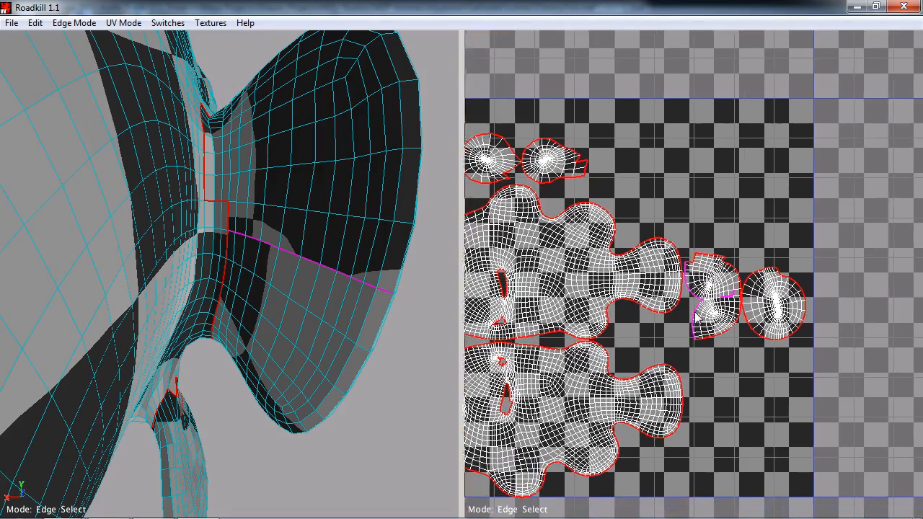
scroll(742, 324, up, 2)
drag(756, 302, 802, 346)
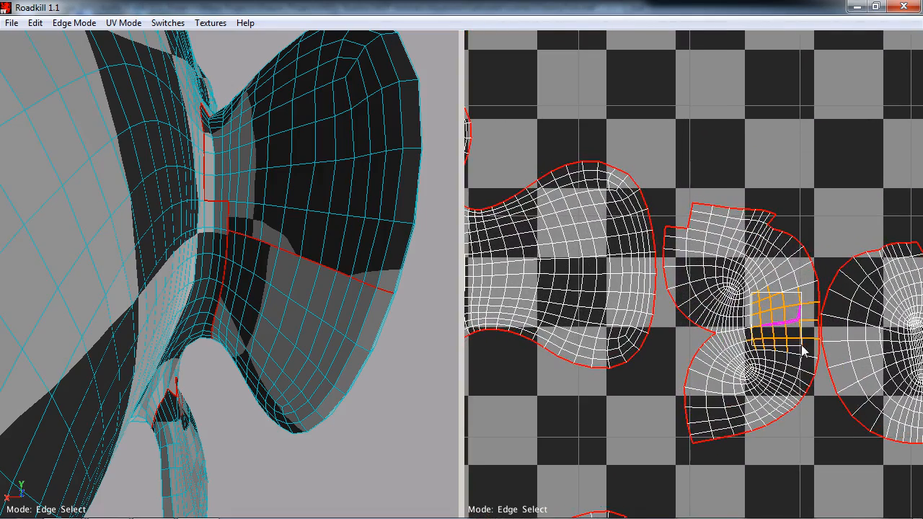
click(826, 219)
scroll(642, 358, down, 3)
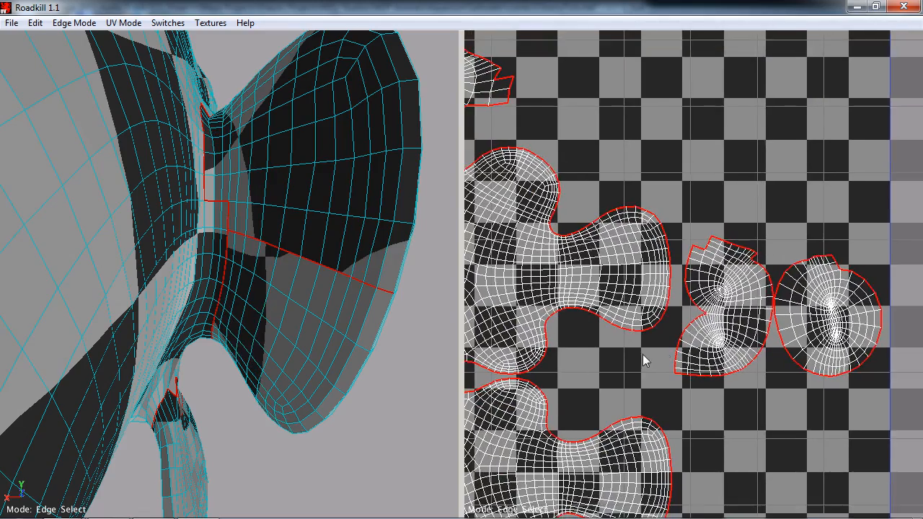
- Cut a seam across the first pelvic fin, along the edge line from its base to its outer rim
alt+middle_drag(641, 355, 714, 322)
alt+drag(346, 302, 262, 270)
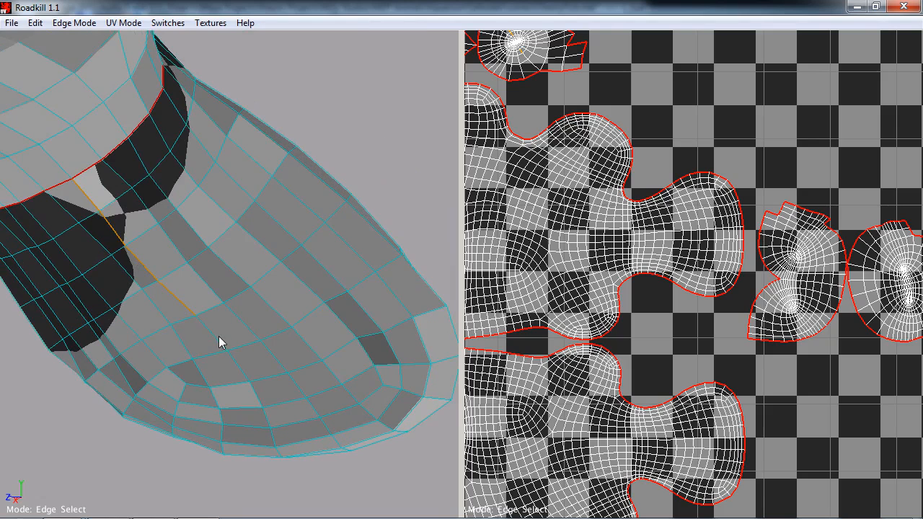
alt+drag(214, 341, 248, 327)
alt+right_drag(248, 327, 266, 355)
alt+drag(266, 355, 253, 318)
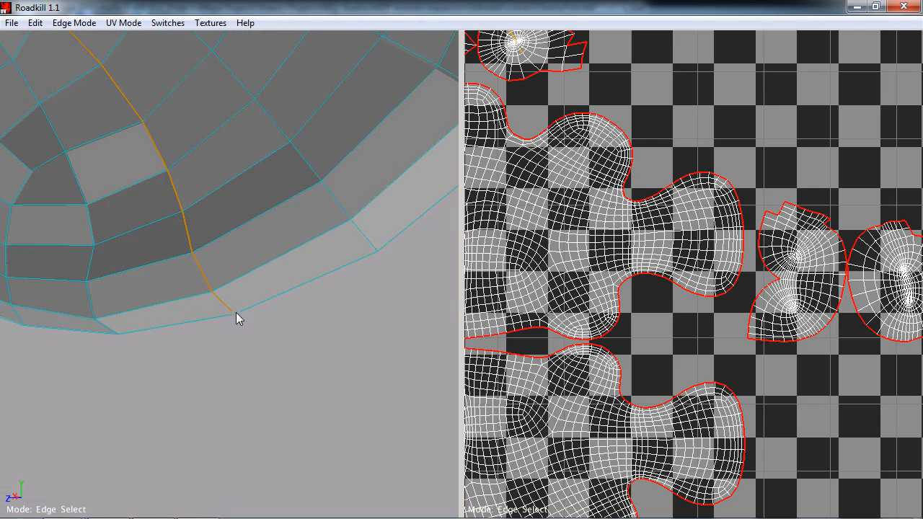
key(c)
- Cut a matching seam across the other pelvic fin, along the edge line from its base to its outer rim
alt+right_drag(718, 330, 654, 331)
alt+right_drag(440, 326, 224, 332)
alt+drag(225, 331, 160, 299)
alt+right_drag(160, 300, 364, 251)
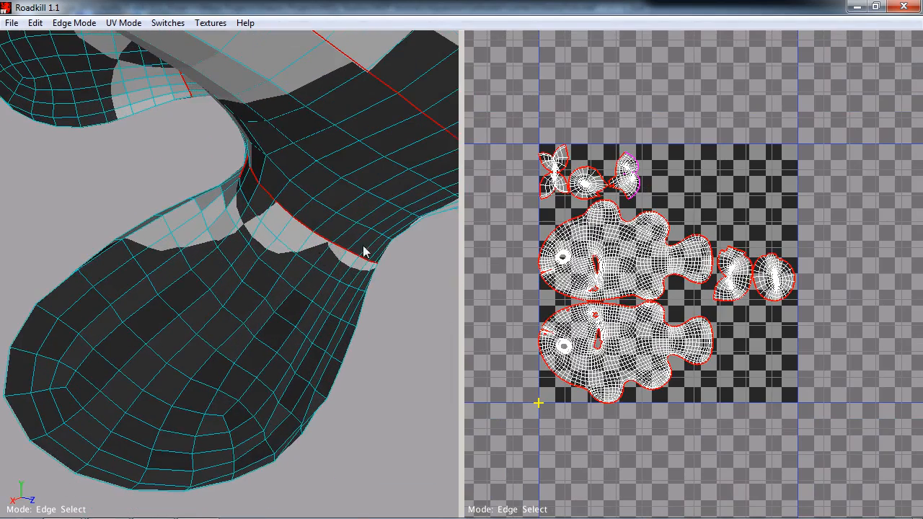
click(280, 233)
click(184, 346)
alt+drag(183, 346, 215, 335)
alt+middle_drag(215, 335, 230, 315)
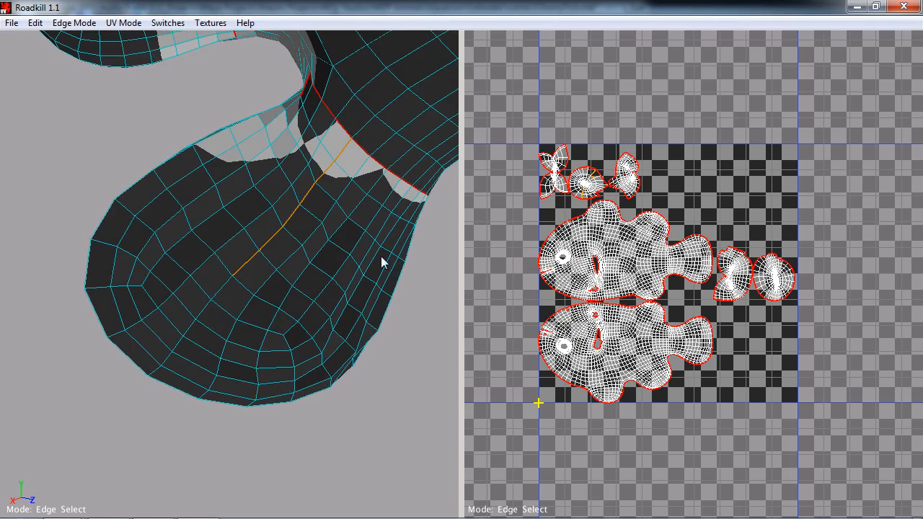
click(190, 329)
click(166, 359)
click(155, 370)
key(c)
- Cut a seam across the remaining uncut pectoral fin, along the edge line from its base to its outer rim
alt+drag(349, 300, 313, 340)
alt+drag(259, 318, 358, 291)
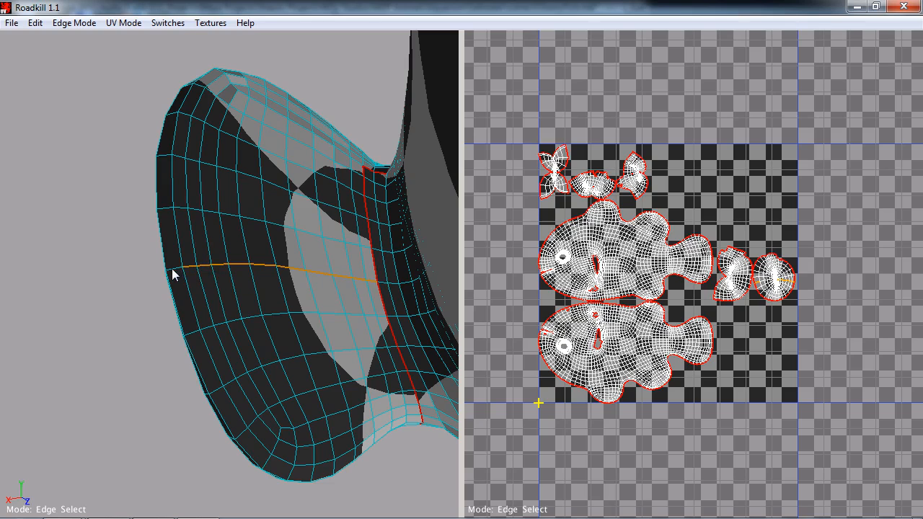
alt+drag(330, 318, 259, 309)
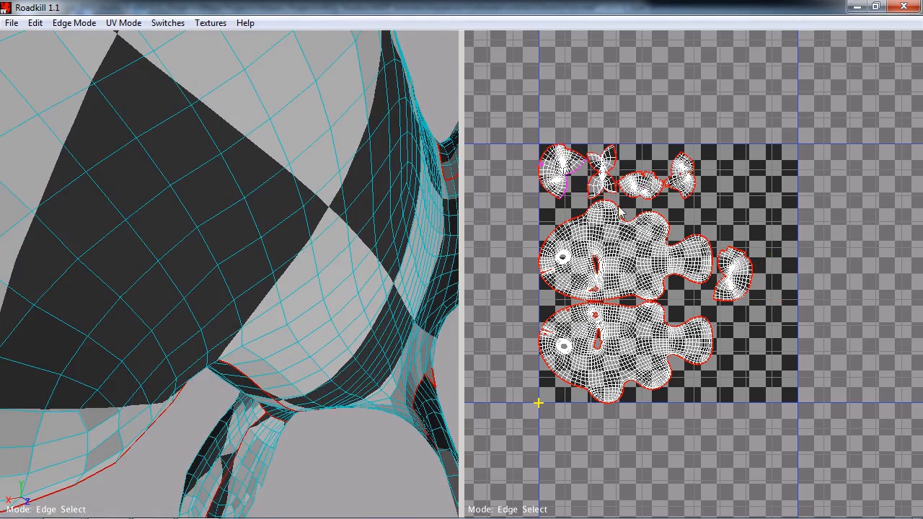
- Weld the stray seam edges inside the UV shells of both pelvic fins
alt+middle_drag(613, 208, 668, 291)
alt+right_drag(667, 290, 744, 265)
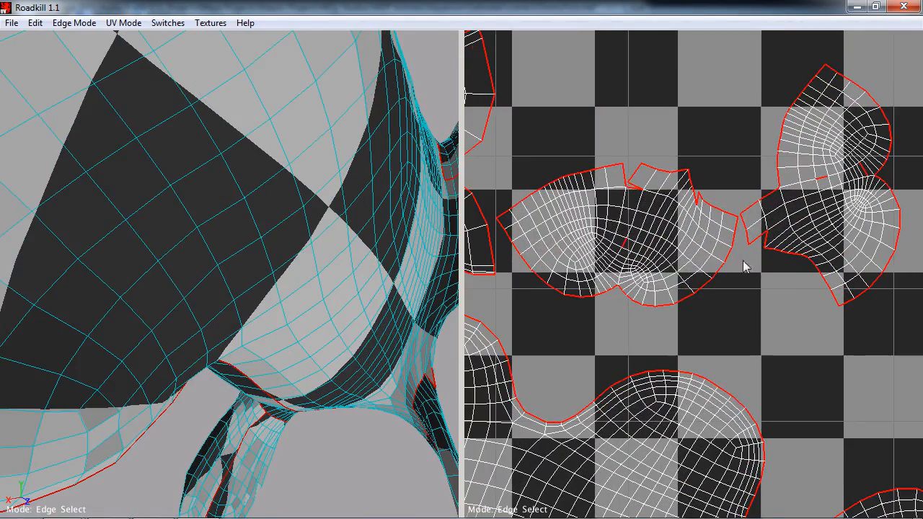
drag(611, 233, 645, 258)
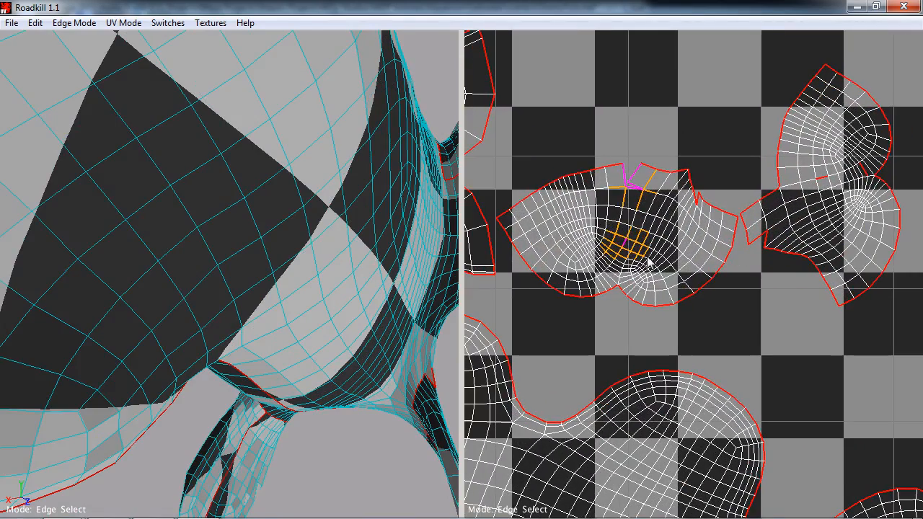
drag(813, 150, 859, 216)
click(694, 118)
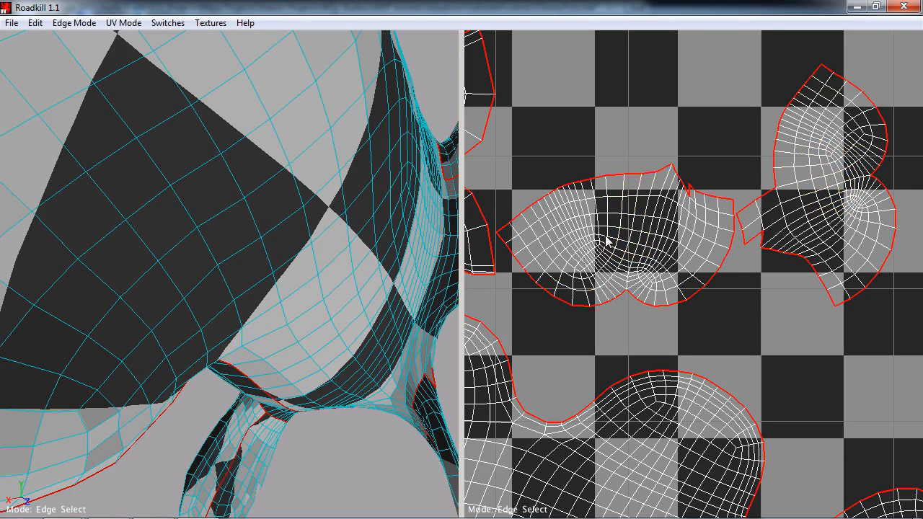
- Examine the newly cut pectoral fin shell and the overall UV layout for remaining stray seam edges
scroll(591, 258, down, 5)
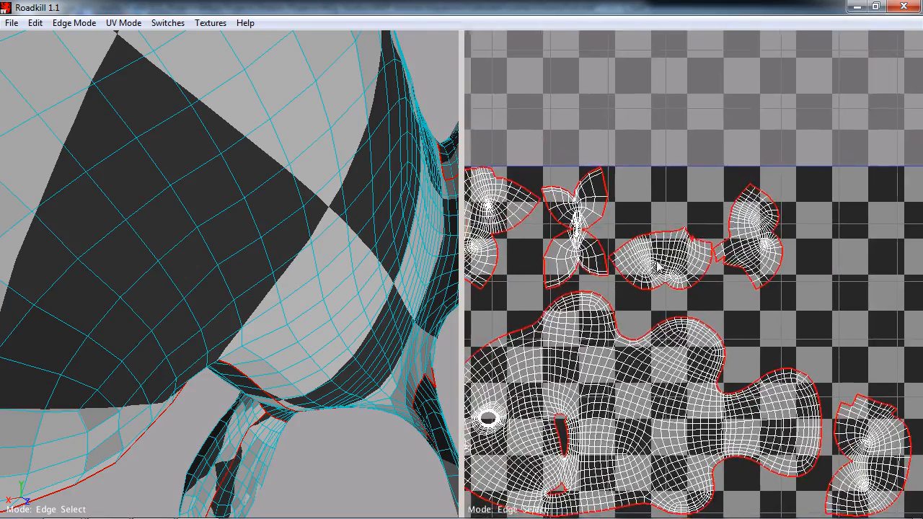
alt+middle_drag(594, 261, 816, 281)
scroll(649, 204, up, 5)
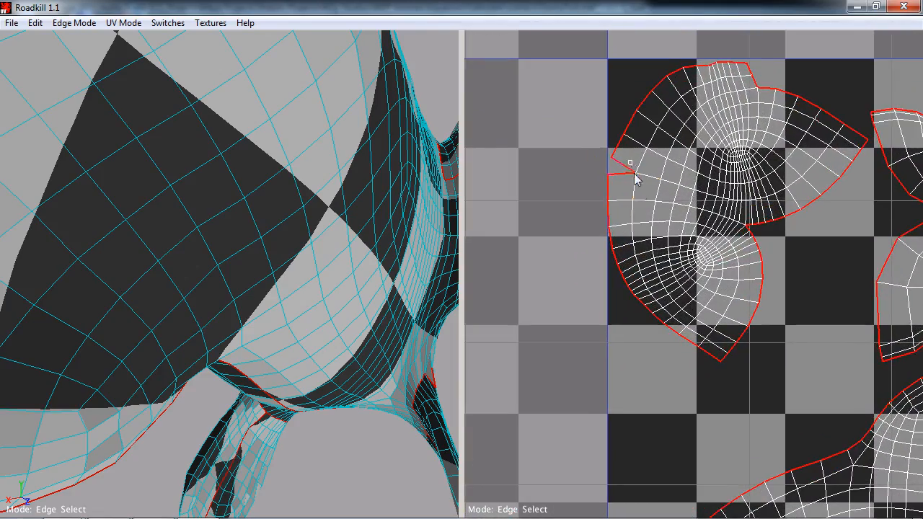
scroll(829, 311, down, 10)
alt+middle_drag(797, 313, 609, 199)
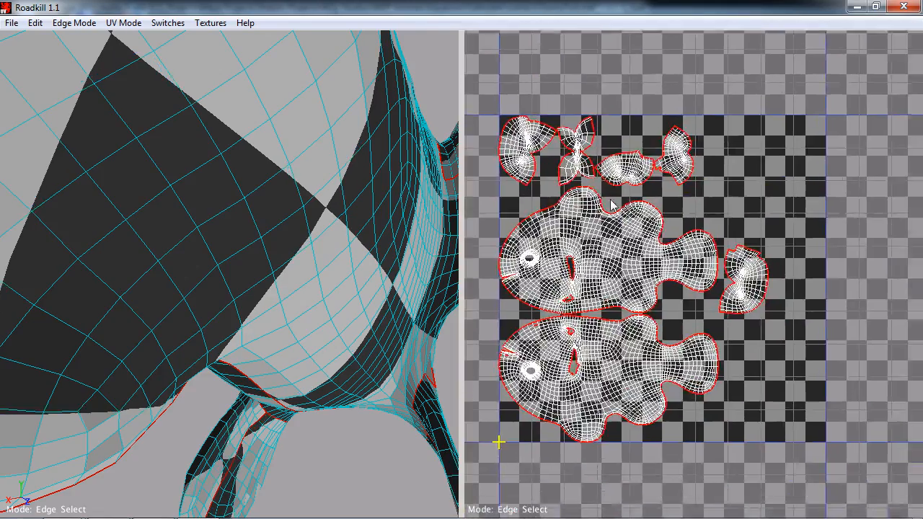
scroll(634, 216, up, 3)
scroll(638, 219, up, 2)
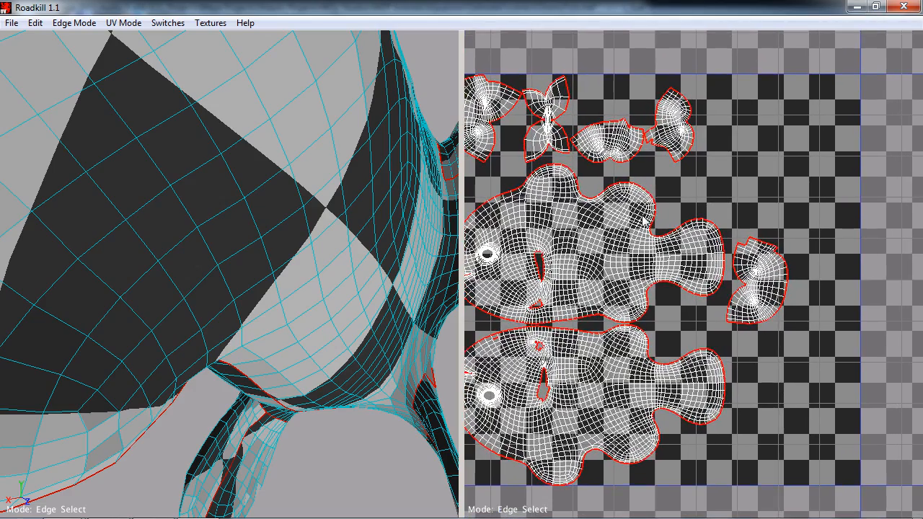
alt+middle_drag(643, 217, 691, 234)
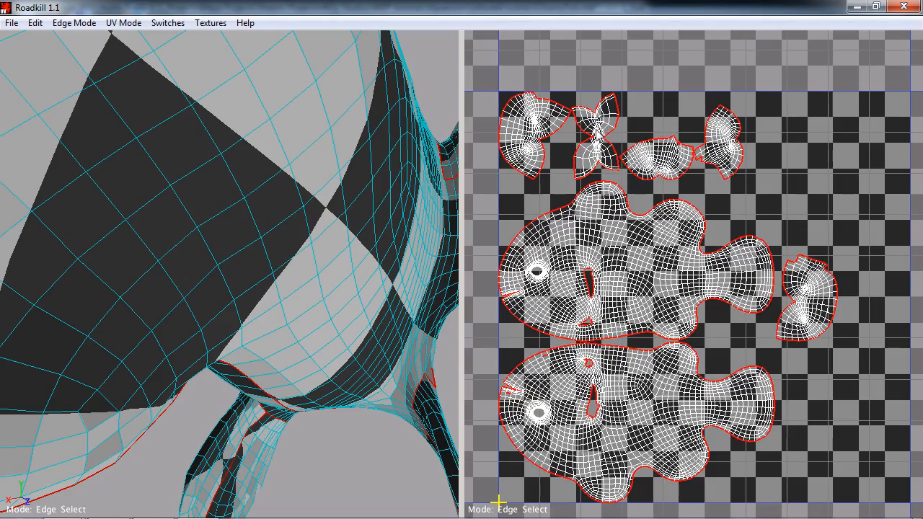
- Weld the short stray seam edges around the mouth area of the lower body UV shell
alt+middle_drag(521, 307, 829, 278)
scroll(598, 289, up, 10)
scroll(759, 301, down, 12)
alt+middle_drag(704, 339, 677, 180)
scroll(642, 291, up, 1)
alt+middle_drag(676, 311, 652, 229)
scroll(607, 307, up, 2)
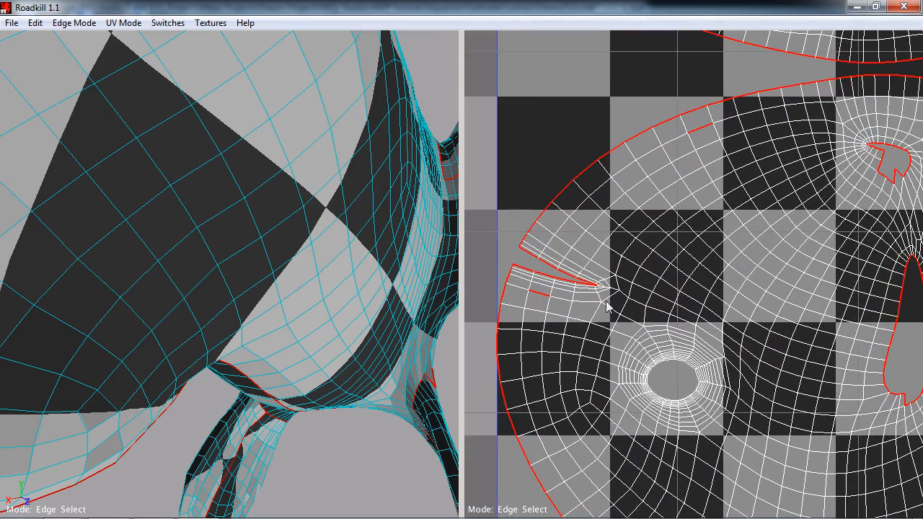
alt+middle_drag(710, 263, 672, 284)
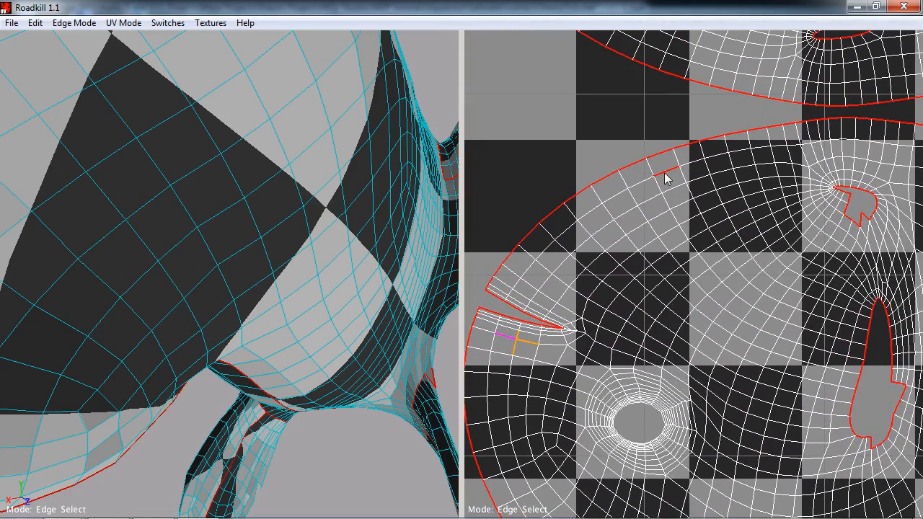
scroll(733, 306, down, 15)
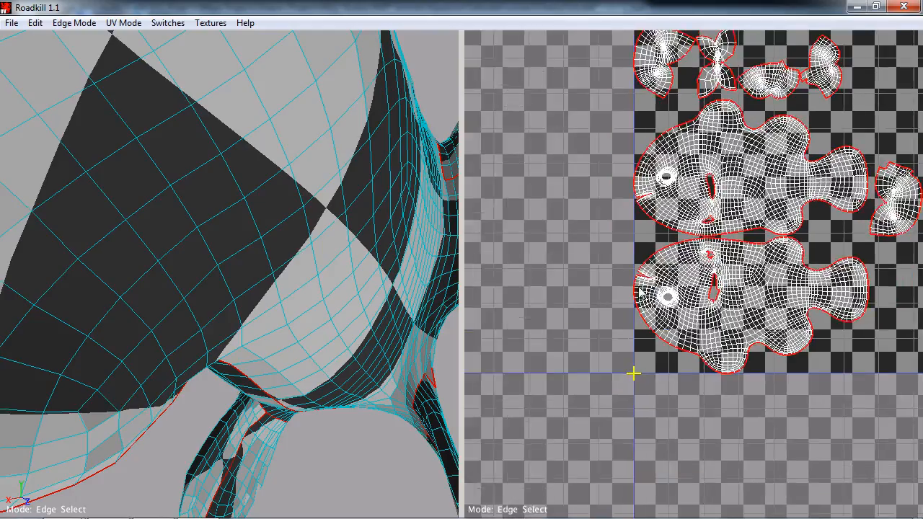
- Check the finished layout, save the unwrapped clownfish OBJ and switch to Maya
alt+middle_drag(732, 310, 686, 305)
scroll(686, 304, up, 3)
scroll(699, 307, up, 3)
scroll(705, 288, down, 5)
alt+middle_drag(702, 274, 679, 318)
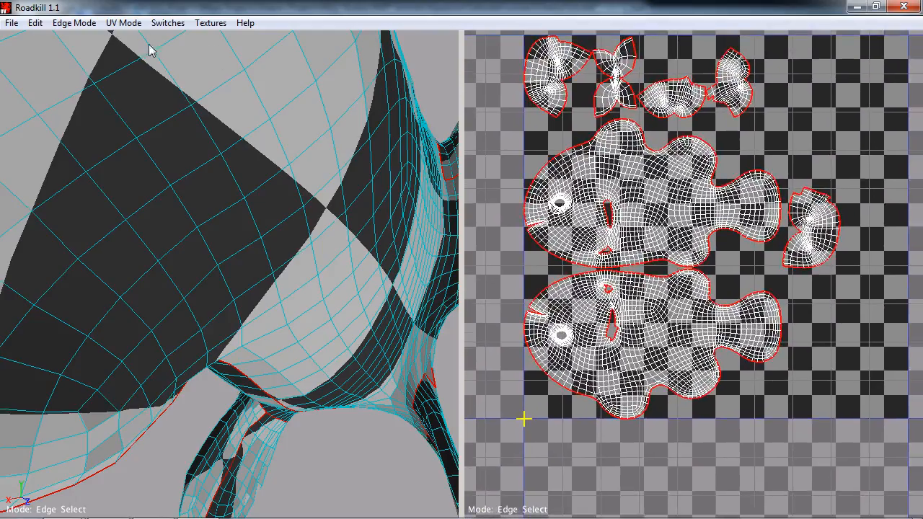
click(11, 24)
click(32, 56)
click(856, 7)
- Select the original fish body and eye meshes, add them to a new display layer and hide that layer
alt+drag(365, 278, 266, 343)
scroll(284, 297, down, 3)
click(197, 330)
drag(296, 277, 597, 392)
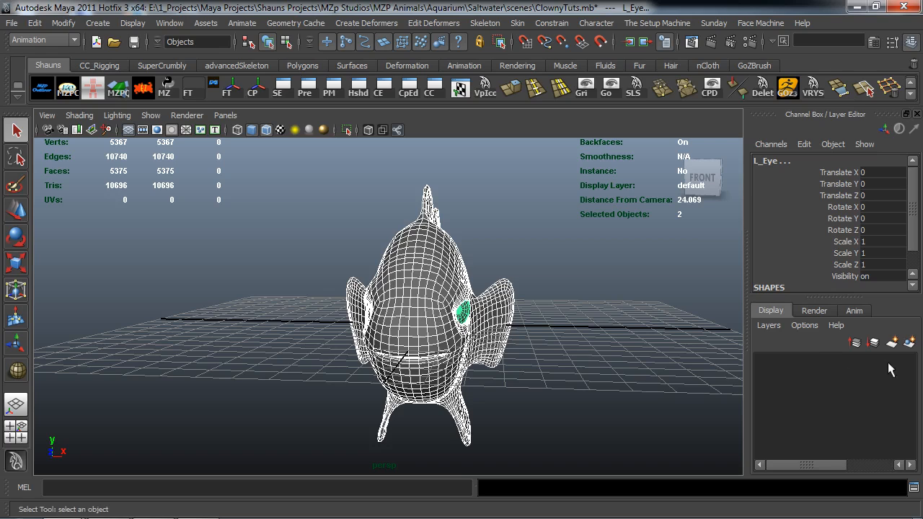
click(909, 342)
click(763, 361)
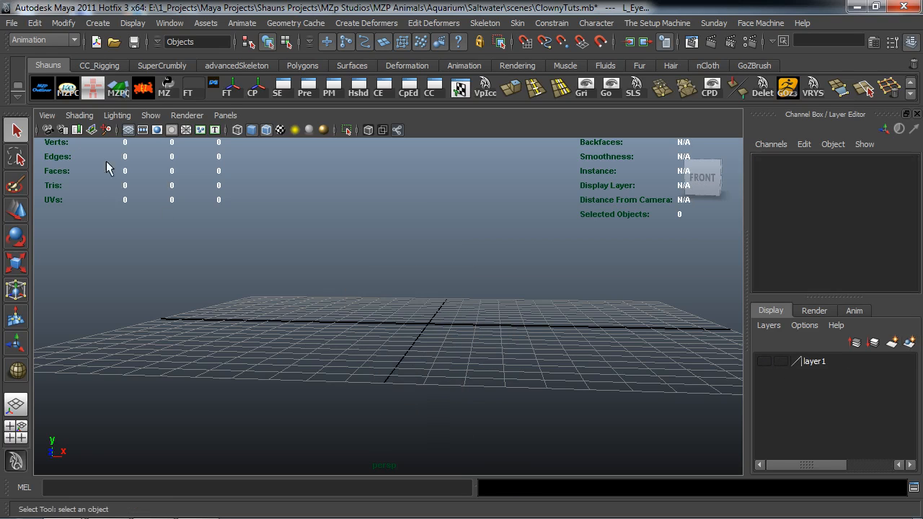
- Import ClownBody.obj and ClownL_Eye.obj from the Desktop into the scene
click(12, 23)
click(30, 150)
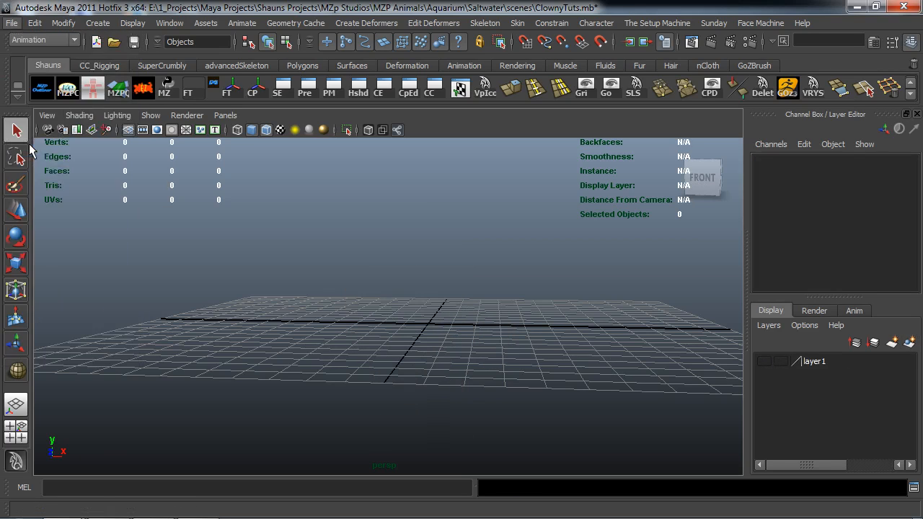
double_click(252, 296)
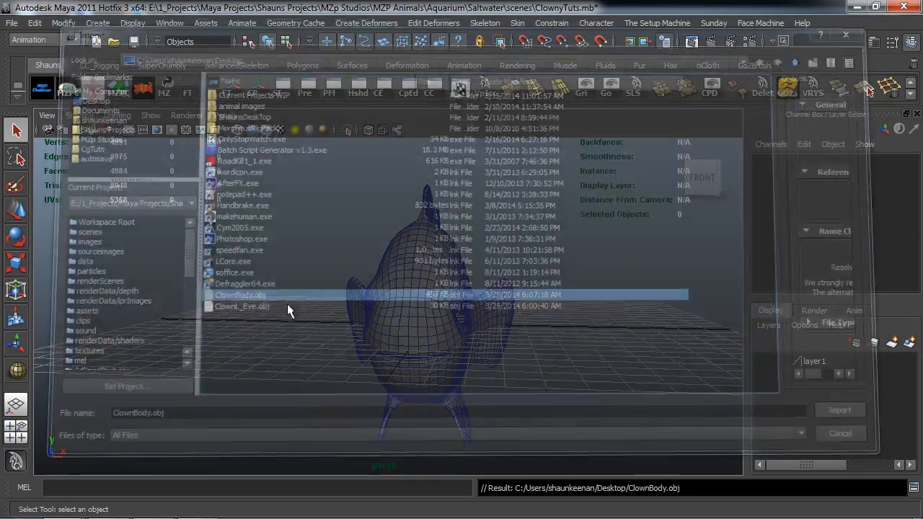
key(g)
double_click(256, 309)
alt+drag(470, 343, 363, 309)
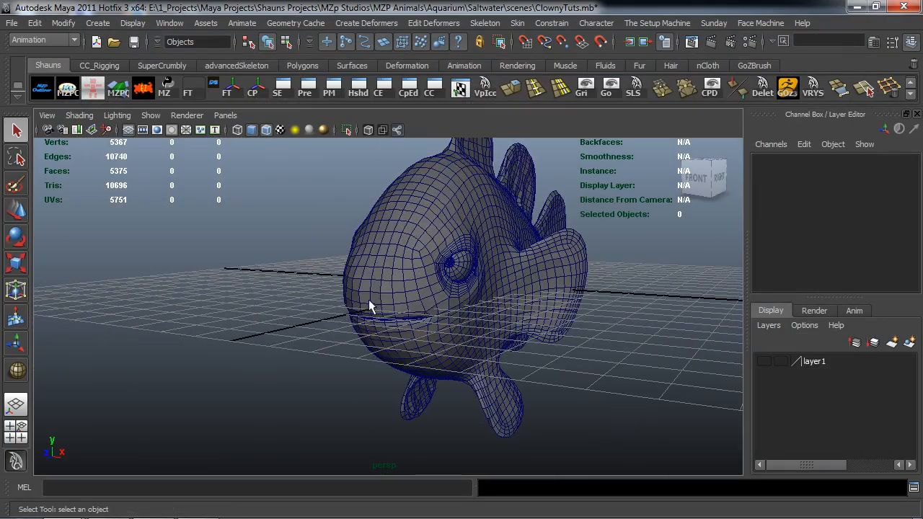
- Select the imported fish body mesh and open its UVs in the UV Texture Editor, filling the screen
click(366, 307)
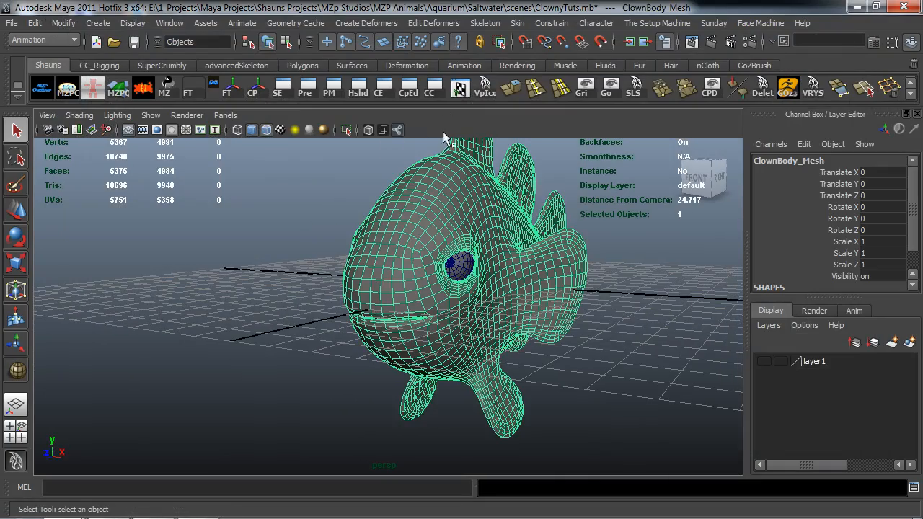
click(459, 88)
click(750, 9)
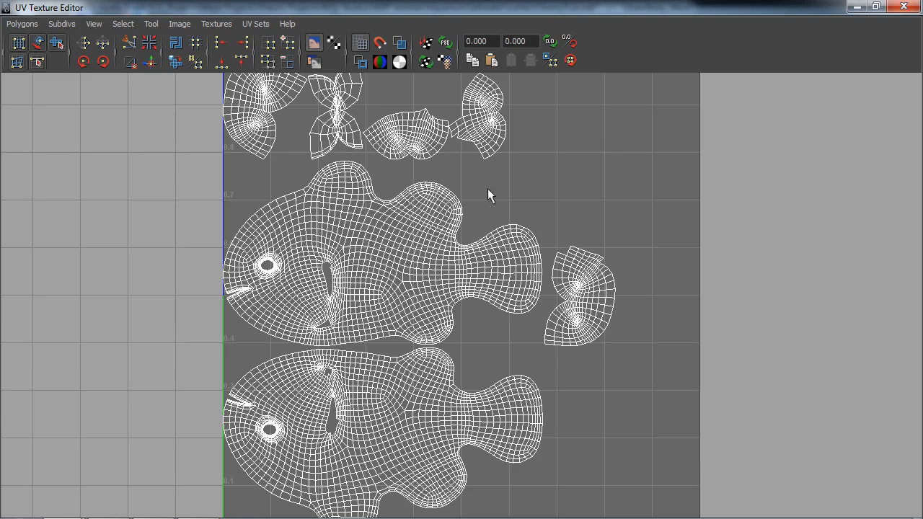
- Rotate the pectoral fin shell beside the upper tail a quarter turn and place it beside the lower body's tail
alt+right_drag(366, 272, 357, 215)
alt+middle_drag(357, 216, 386, 261)
alt+middle_drag(555, 301, 538, 276)
right_drag(616, 309, 659, 301)
drag(618, 322, 586, 288)
ctrl+right_drag(601, 305, 634, 290)
alt+middle_drag(641, 319, 609, 284)
key(e)
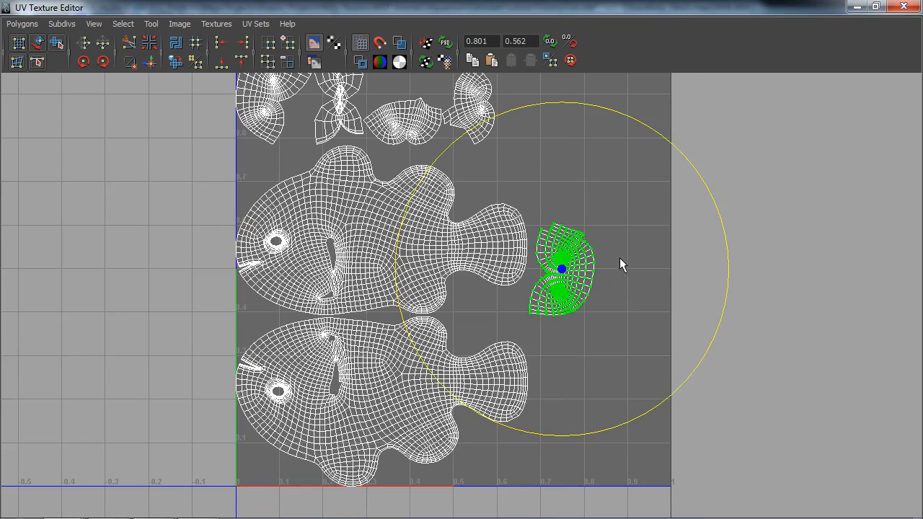
drag(698, 170, 610, 315)
key(w)
drag(558, 277, 592, 358)
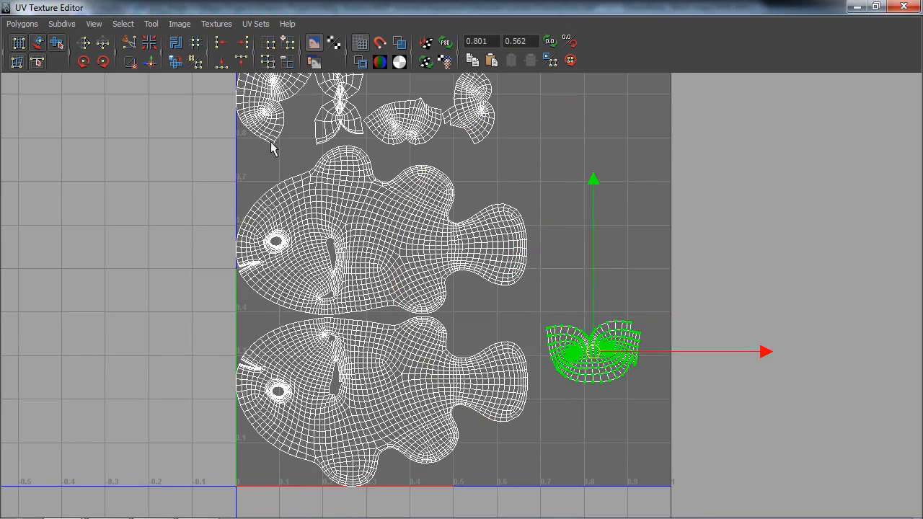
- Move the other pectoral fin shell from the UV tile's corner to just above the first one, rotated to match
drag(227, 95, 281, 147)
ctrl+right_drag(260, 126, 281, 108)
drag(286, 137, 608, 268)
key(e)
drag(754, 218, 543, 203)
key(w)
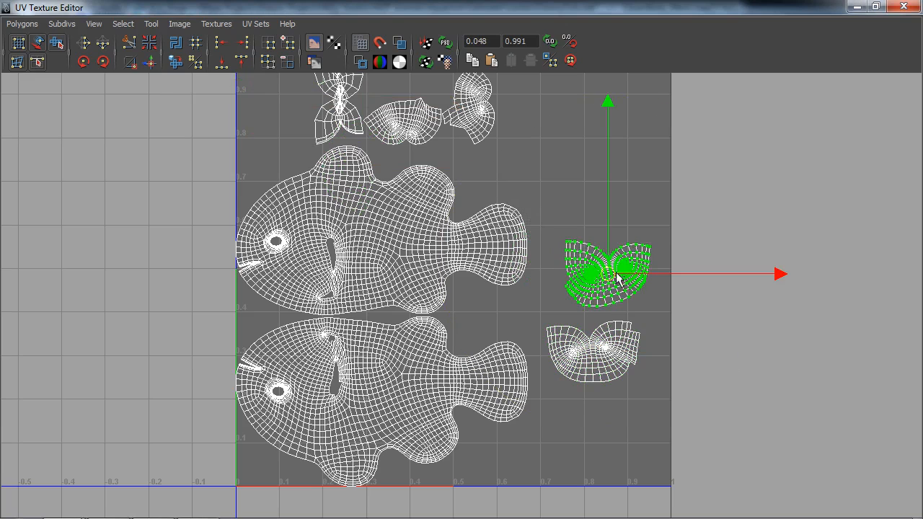
drag(607, 272, 597, 290)
click(607, 176)
- Rotate the upright pelvic fin shell to lie horizontally and place it above the two pectoral fin shells
alt+middle_drag(512, 158, 508, 227)
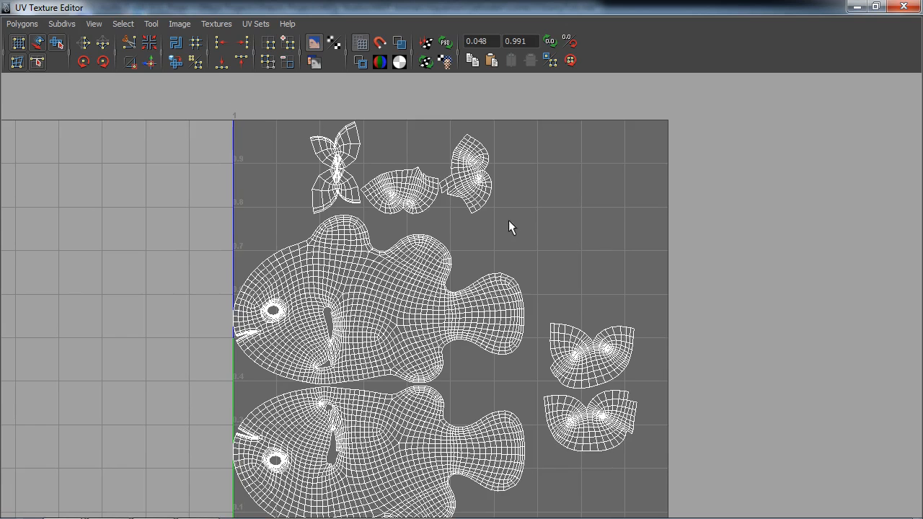
ctrl+right_drag(479, 174, 499, 160)
key(e)
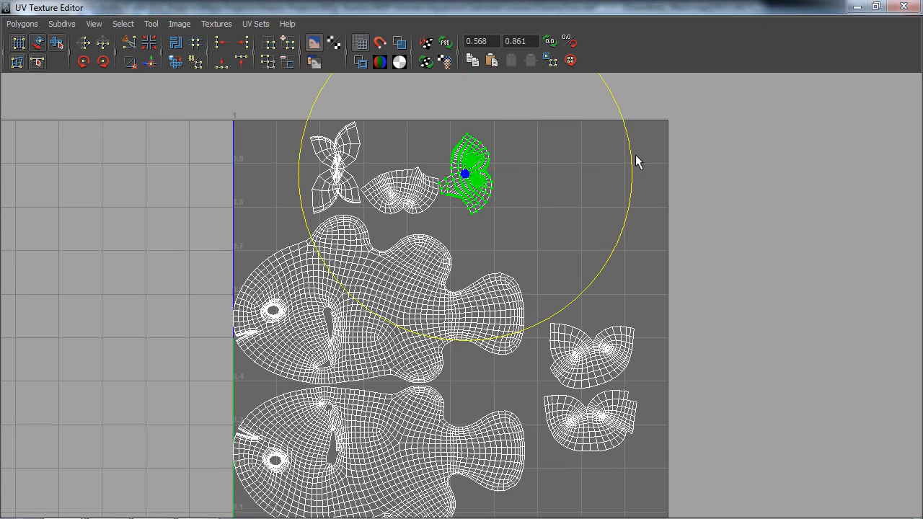
drag(629, 142, 473, 282)
key(w)
drag(461, 191, 582, 237)
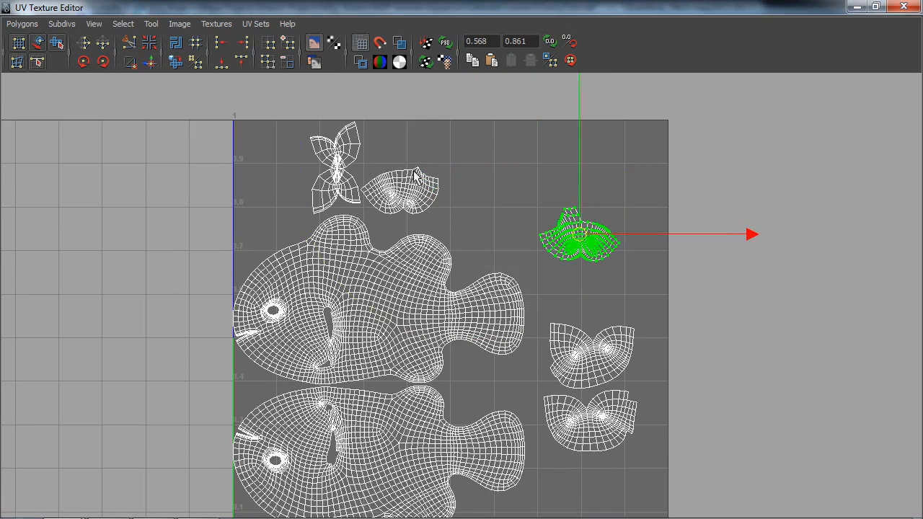
- Move the other pelvic fin shell to just above the one already placed
drag(417, 173, 439, 212)
ctrl+right_drag(417, 194, 465, 173)
drag(400, 191, 588, 173)
- Rotate the X-shaped shell a quarter turn and move it above the upper body's rear dorsal fin
drag(302, 132, 371, 172)
ctrl+right_drag(343, 163, 376, 152)
key(e)
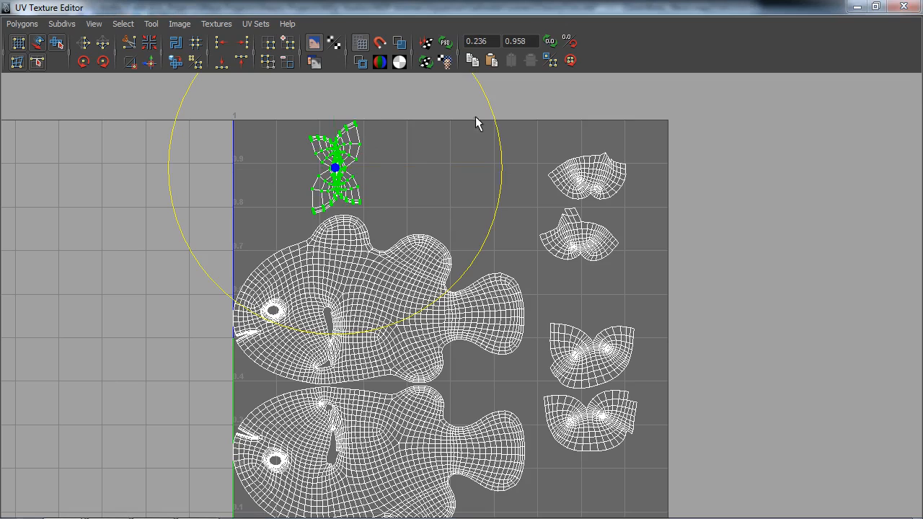
drag(502, 142, 354, 247)
key(w)
drag(341, 169, 455, 166)
- Select both body shells and shift them slightly up and inward, away from the UV tile's edges
alt+middle_drag(336, 285, 389, 230)
drag(411, 424, 278, 219)
ctrl+right_drag(354, 343, 385, 325)
drag(373, 333, 382, 324)
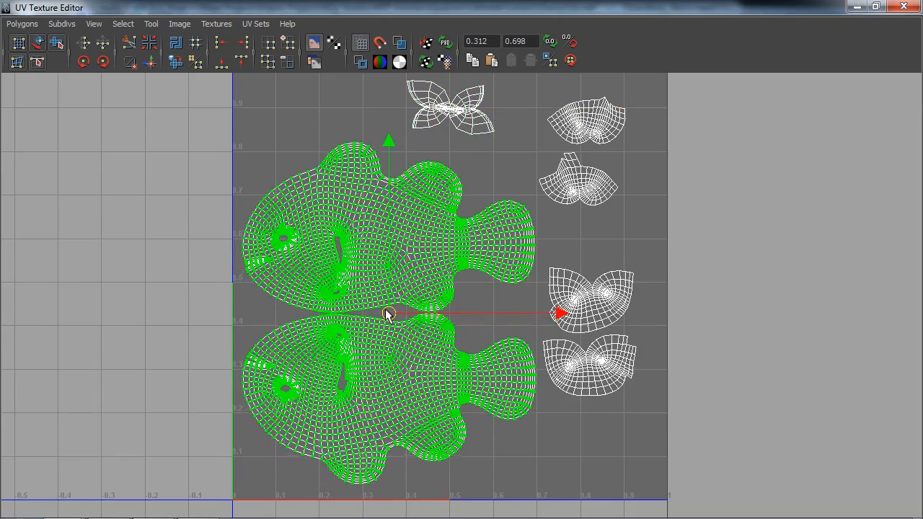
click(159, 272)
scroll(295, 260, down, 2)
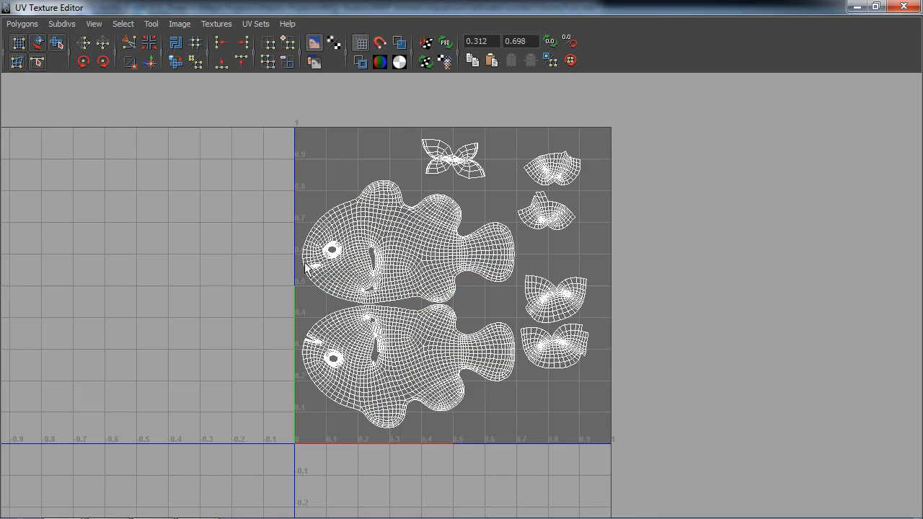
alt+middle_drag(337, 258, 333, 253)
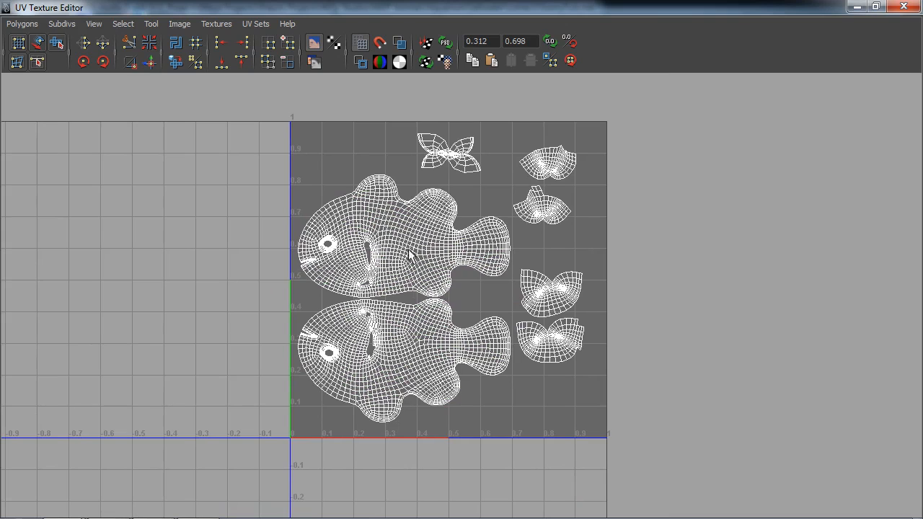
- Leave the UV Texture Editor, remove the selected UV-mapped body and eye meshes from view, and make layer1 visible
alt+middle_drag(413, 236, 408, 243)
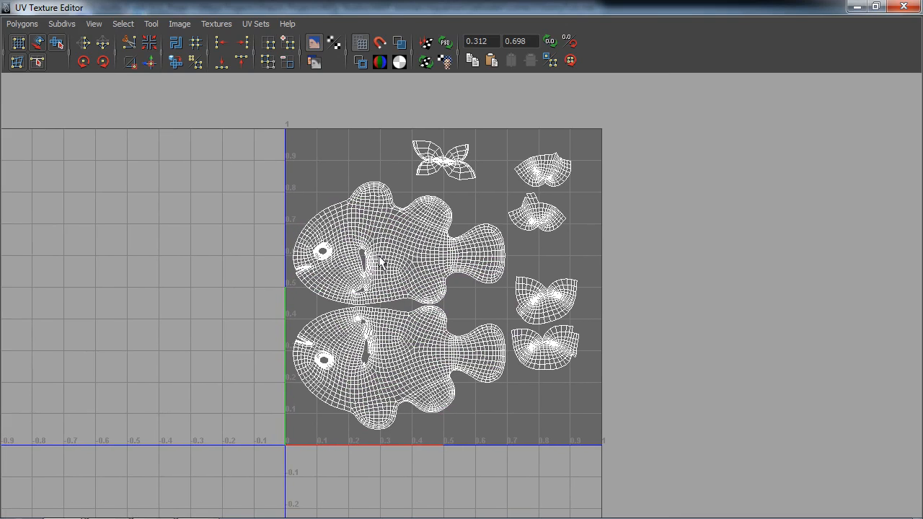
click(905, 9)
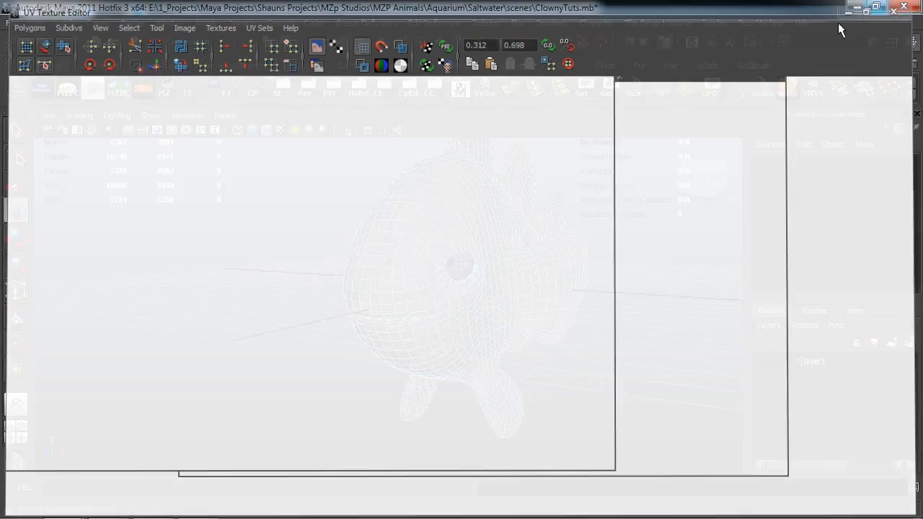
right_drag(398, 258, 435, 235)
drag(223, 216, 545, 365)
right_drag(396, 268, 437, 239)
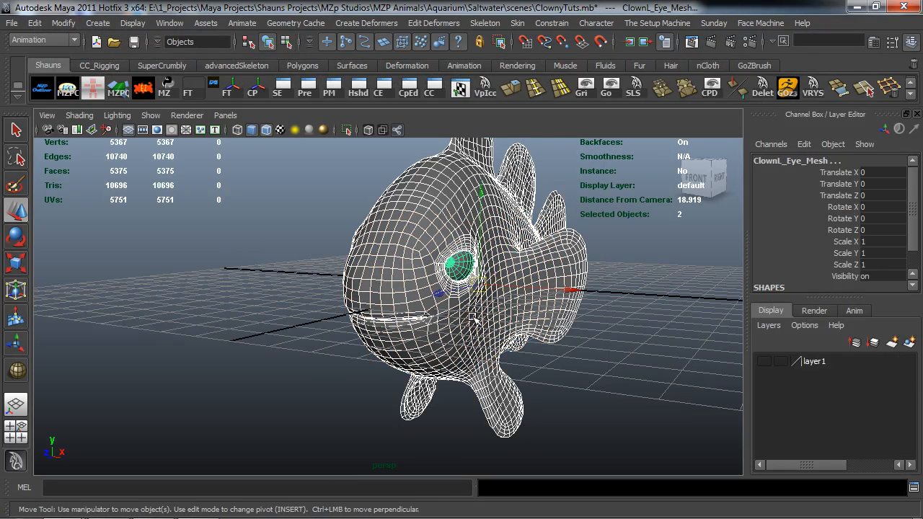
click(763, 361)
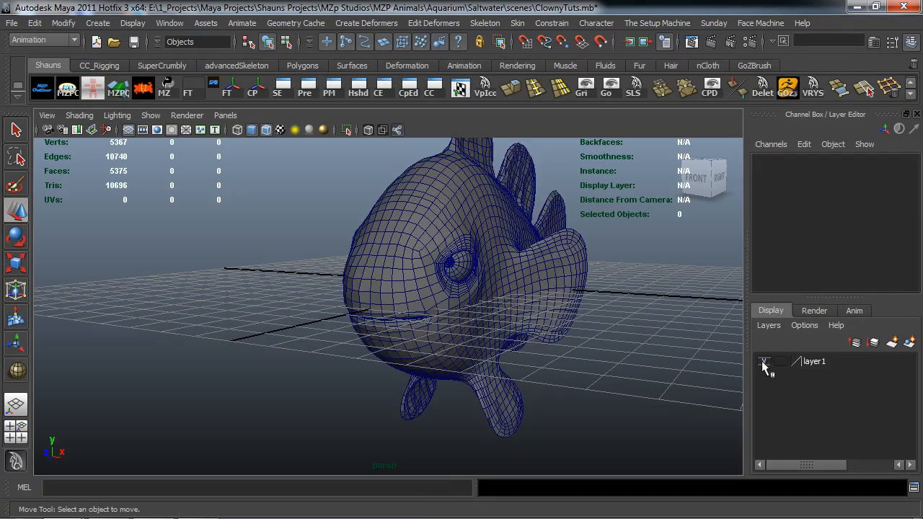
- Select the fish's left eye, reset its pivot and transformations, and duplicate it
alt+drag(490, 308, 385, 346)
alt+middle_drag(384, 346, 365, 347)
alt+drag(436, 287, 288, 346)
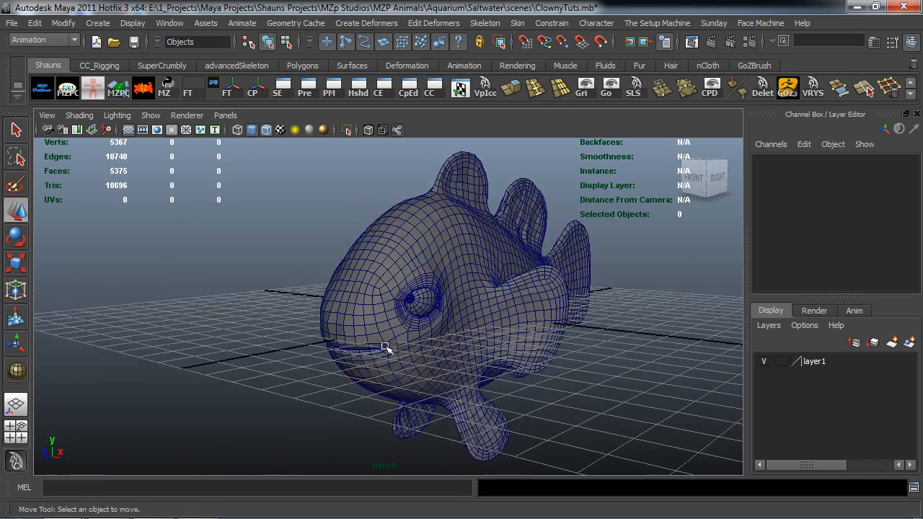
alt+right_drag(387, 350, 365, 346)
alt+drag(365, 346, 356, 321)
click(441, 288)
click(146, 90)
alt+drag(275, 272, 278, 271)
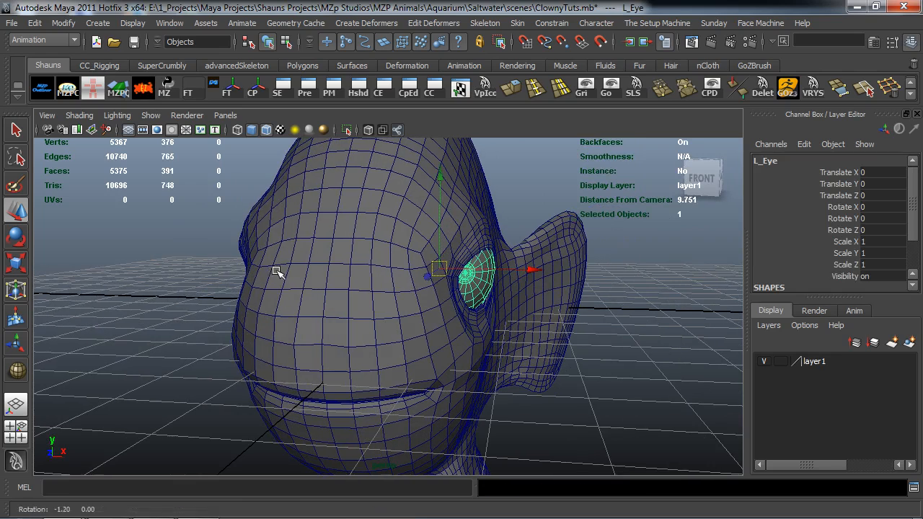
key(ctrl+d)
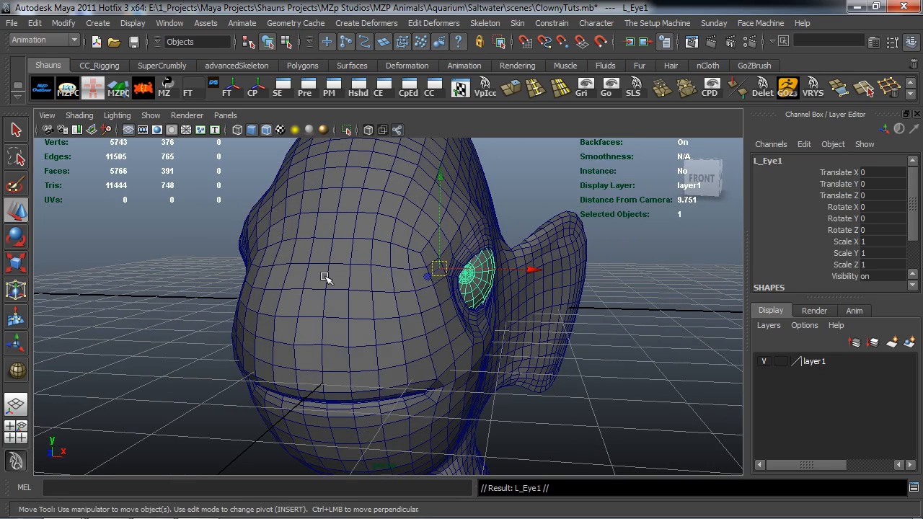
- Move the duplicated eye's pivot to the centreline of the fish's head
key(Insert)
scroll(325, 262, up, 2)
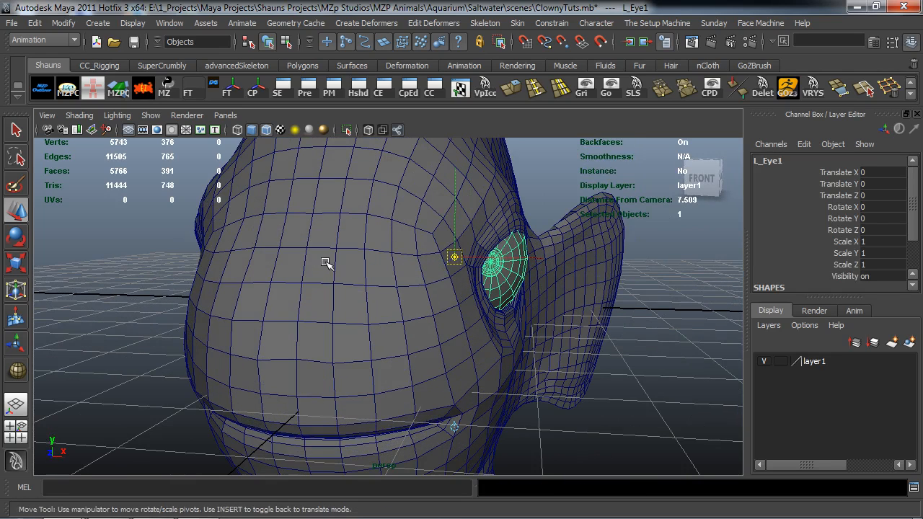
drag(454, 256, 418, 278)
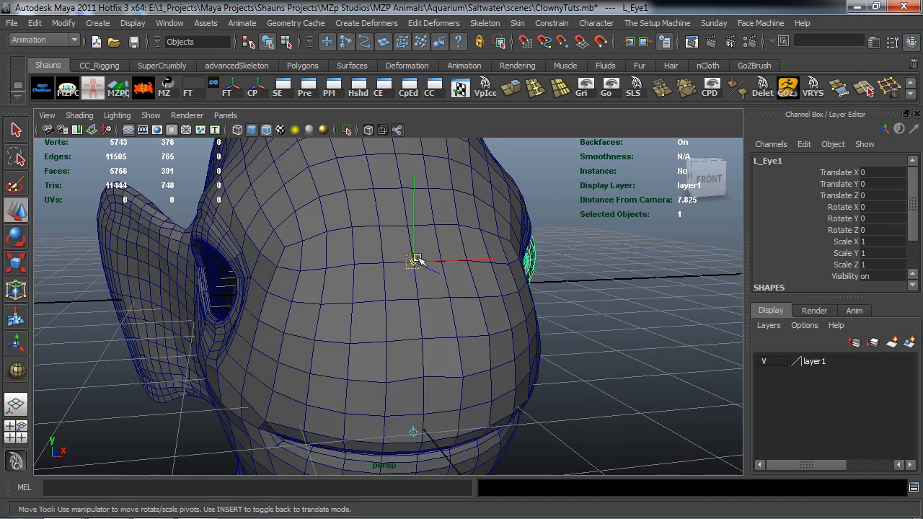
- Mirror the duplicated eye to the other side with Scale X -1 and freeze its transformations
click(869, 242)
text(-1)
key(Return)
click(145, 87)
click(78, 317)
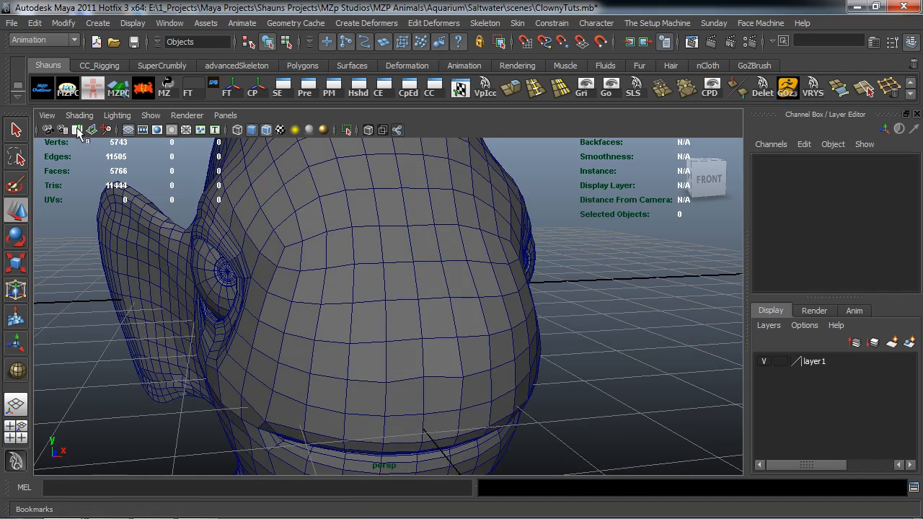
- Turn off two-sided lighting and reverse the normals of the mirrored eye
click(117, 116)
click(133, 210)
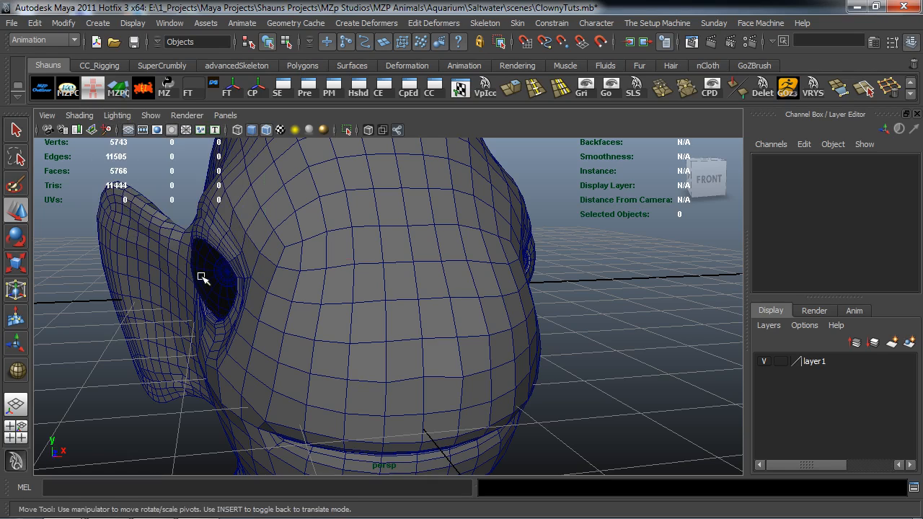
click(220, 272)
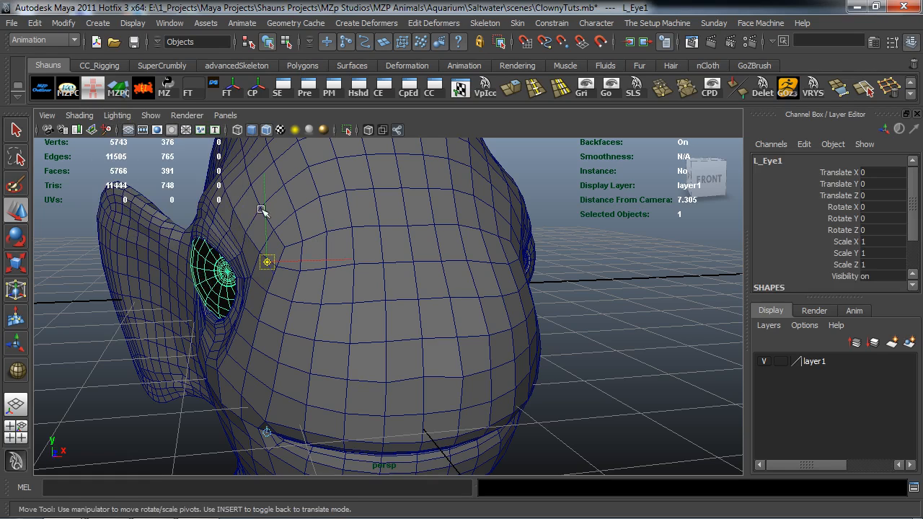
click(739, 87)
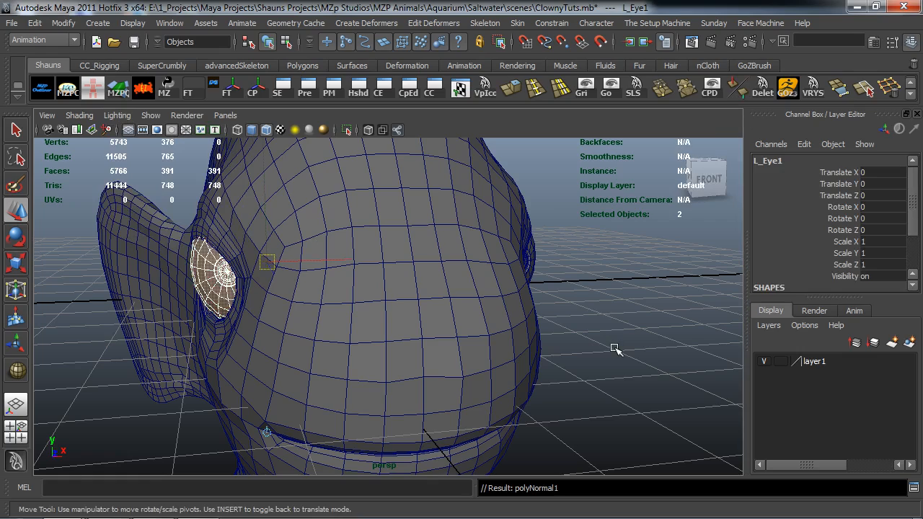
click(615, 348)
- Select the body and both eyes together and clean up their pivots and transformations
alt+drag(604, 346, 374, 303)
alt+right_drag(373, 303, 202, 261)
drag(201, 262, 494, 346)
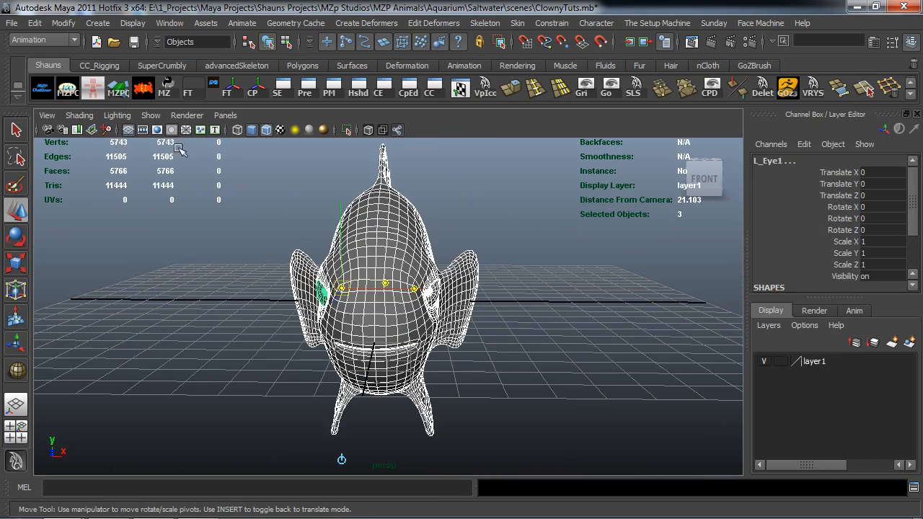
click(140, 89)
click(165, 321)
- Rename the mirrored eye on the fish's right side to R_Eye
alt+right_drag(165, 322, 190, 351)
alt+drag(189, 350, 274, 291)
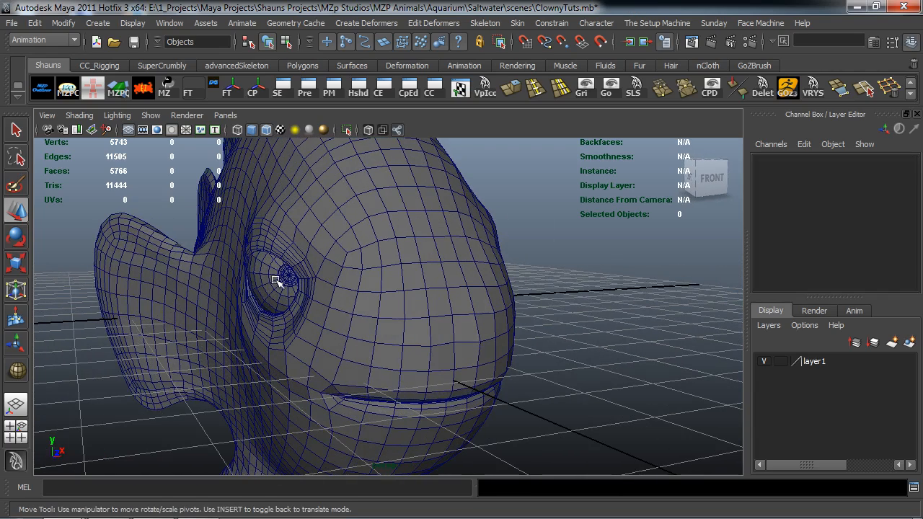
click(281, 276)
click(795, 160)
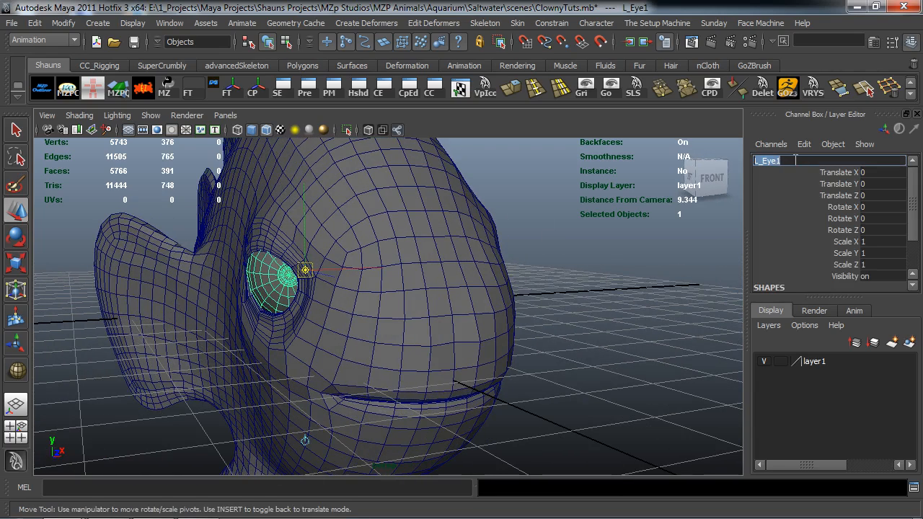
click(795, 160)
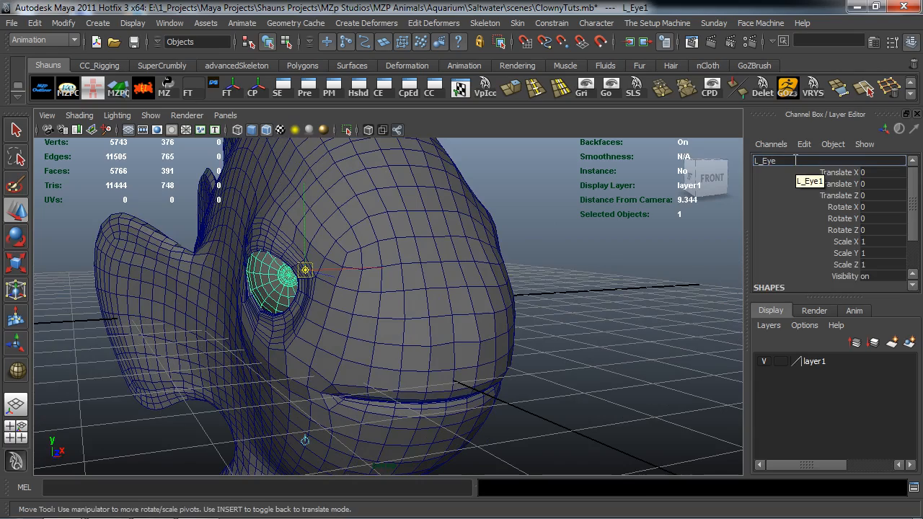
text(R)
key(Return)
- Select the fish's left eye to check its name, and clear the selection
alt+drag(520, 289, 390, 290)
click(468, 283)
alt+drag(607, 322, 578, 312)
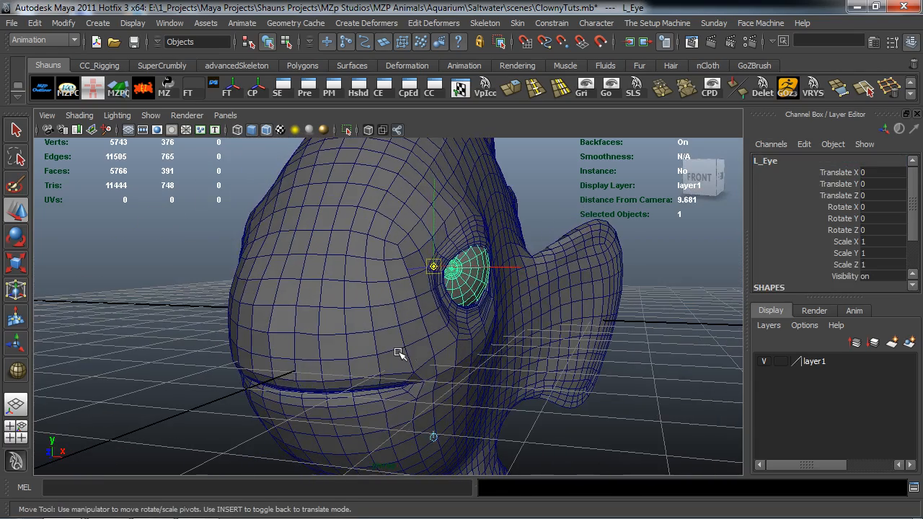
click(398, 352)
alt+drag(313, 351, 348, 352)
click(204, 327)
- Frame the whole fish in the perspective view and save the scene
scroll(205, 328, down, 5)
alt+drag(204, 328, 206, 331)
alt+middle_drag(206, 331, 218, 325)
alt+drag(219, 325, 213, 321)
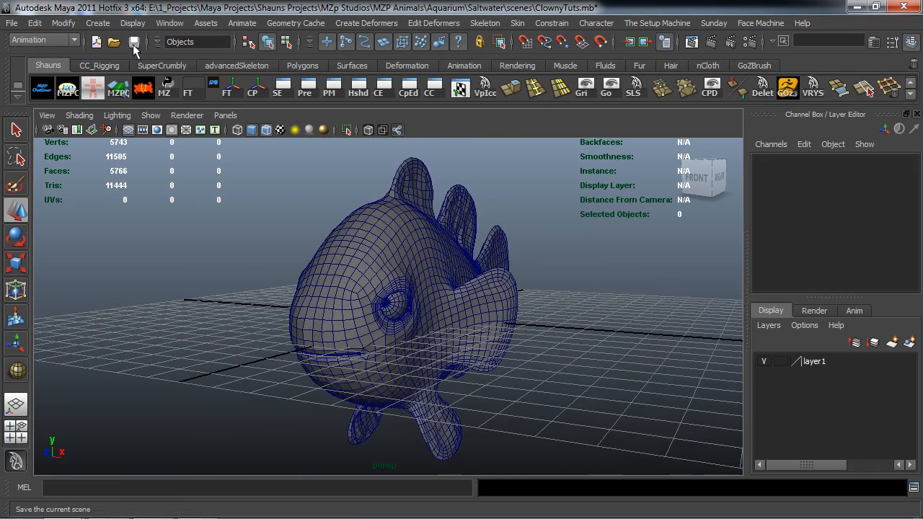
click(133, 44)
- Set layer1 to reference display so its meshes cannot be selected
key(q)
alt+drag(262, 352, 264, 350)
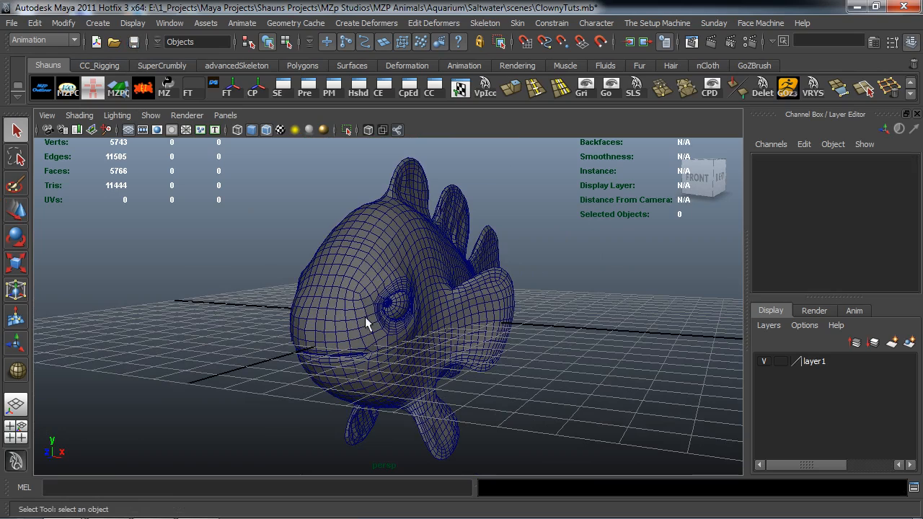
click(779, 361)
alt+drag(569, 354, 417, 293)
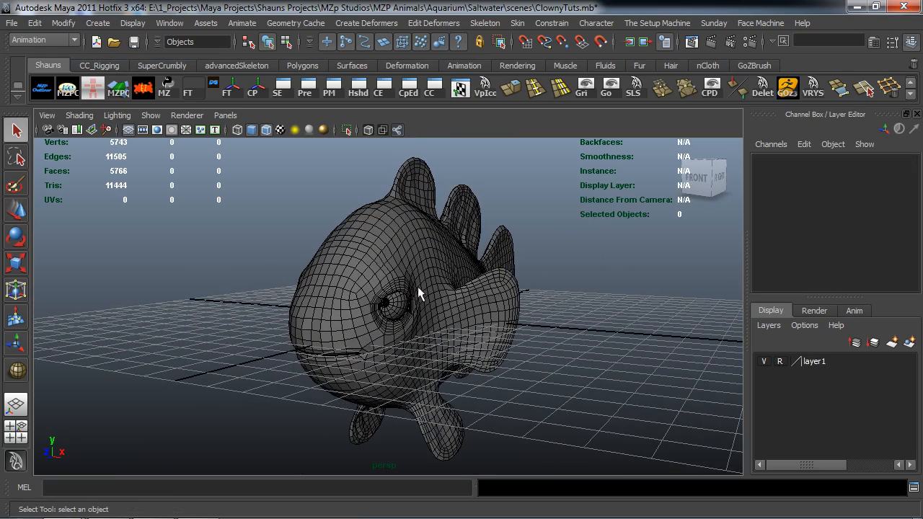
alt+drag(405, 330, 360, 327)
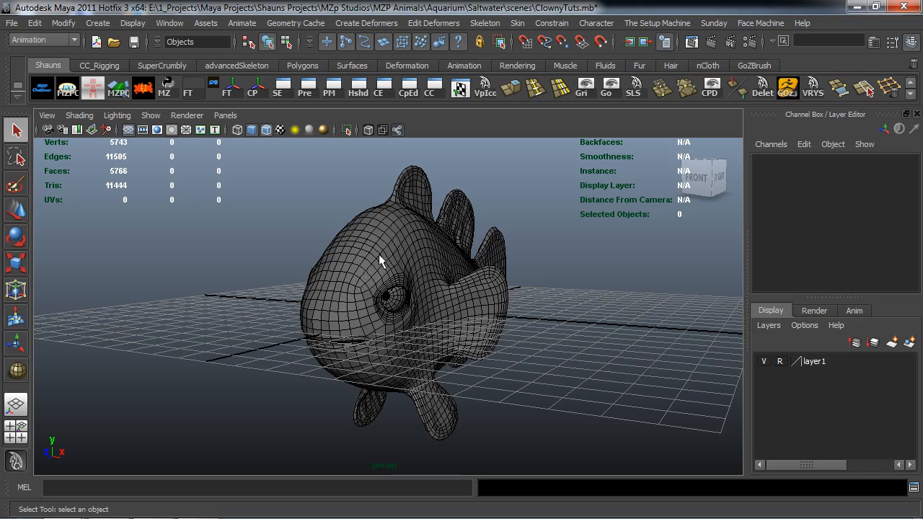
alt+drag(367, 271, 402, 307)
- Open the UV Texture Editor in a smaller window and return layer1 to normal, selectable display
click(459, 88)
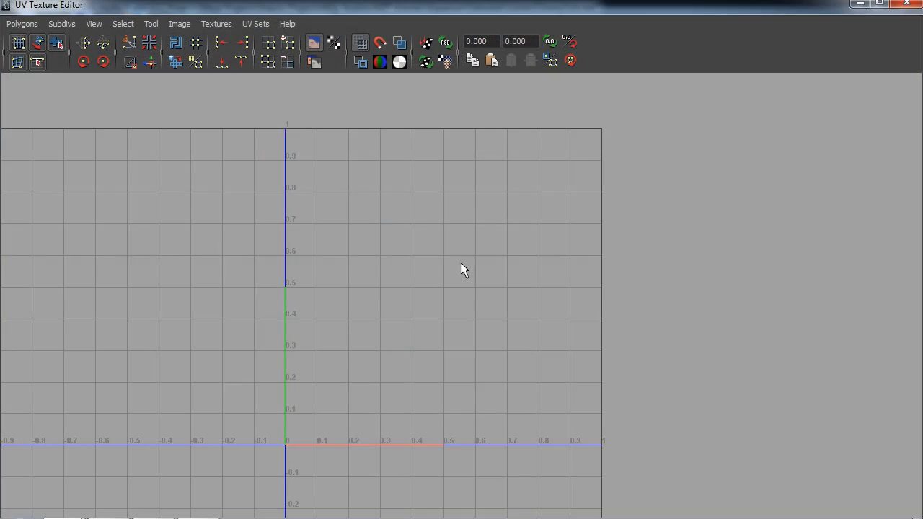
double_click(767, 6)
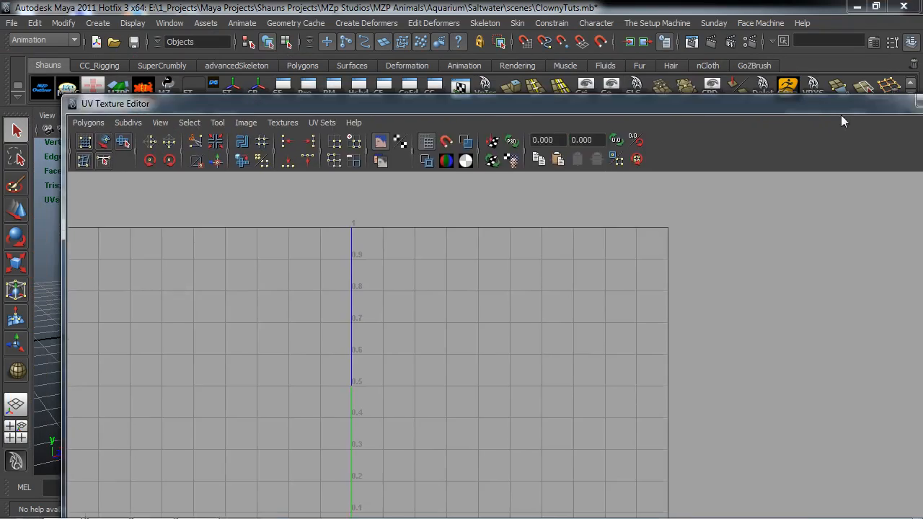
drag(781, 325, 771, 421)
click(782, 361)
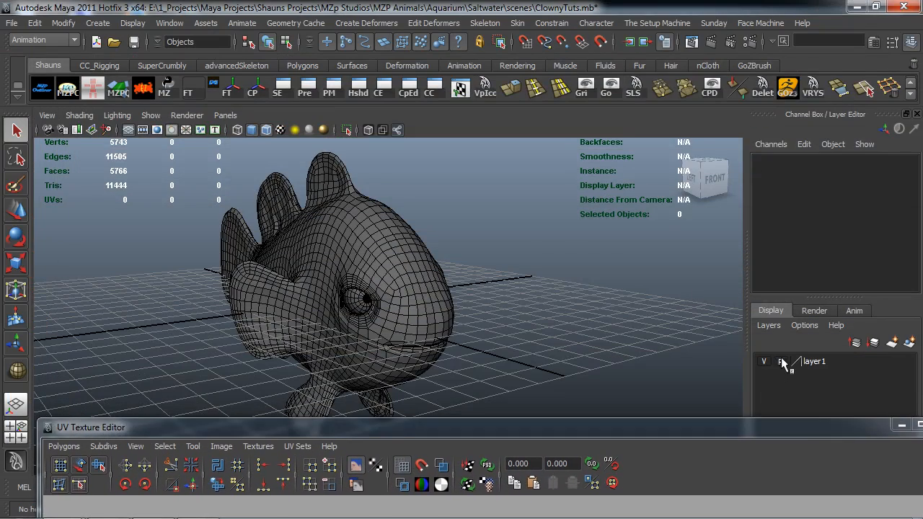
- Select the fish body, examine its UVs in the UV Texture Editor, and close the editor with nothing selected
click(421, 299)
drag(568, 426, 531, 28)
drag(816, 25, 776, 77)
scroll(433, 375, down, 4)
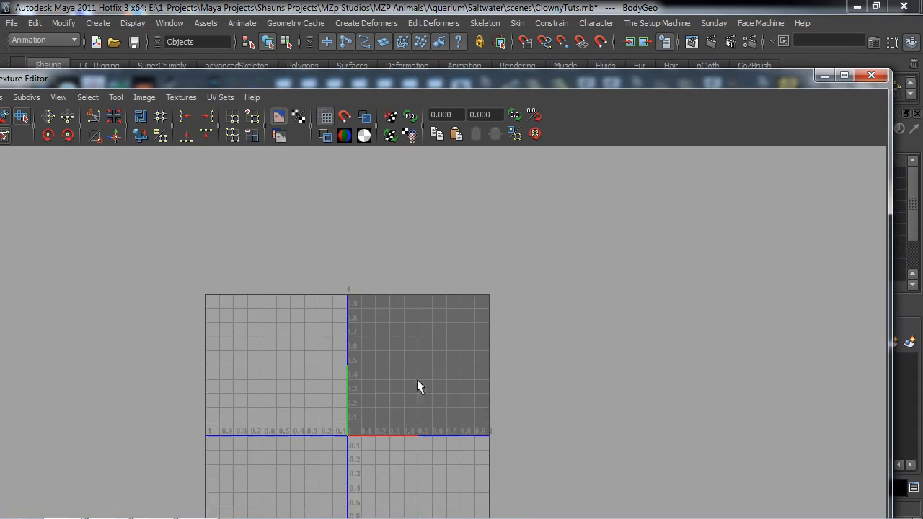
alt+drag(474, 316, 353, 276)
key(w)
click(234, 286)
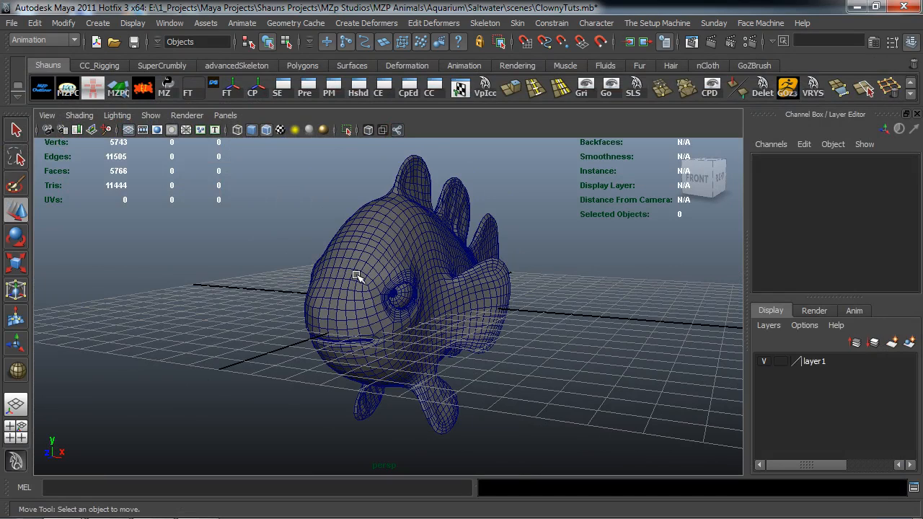